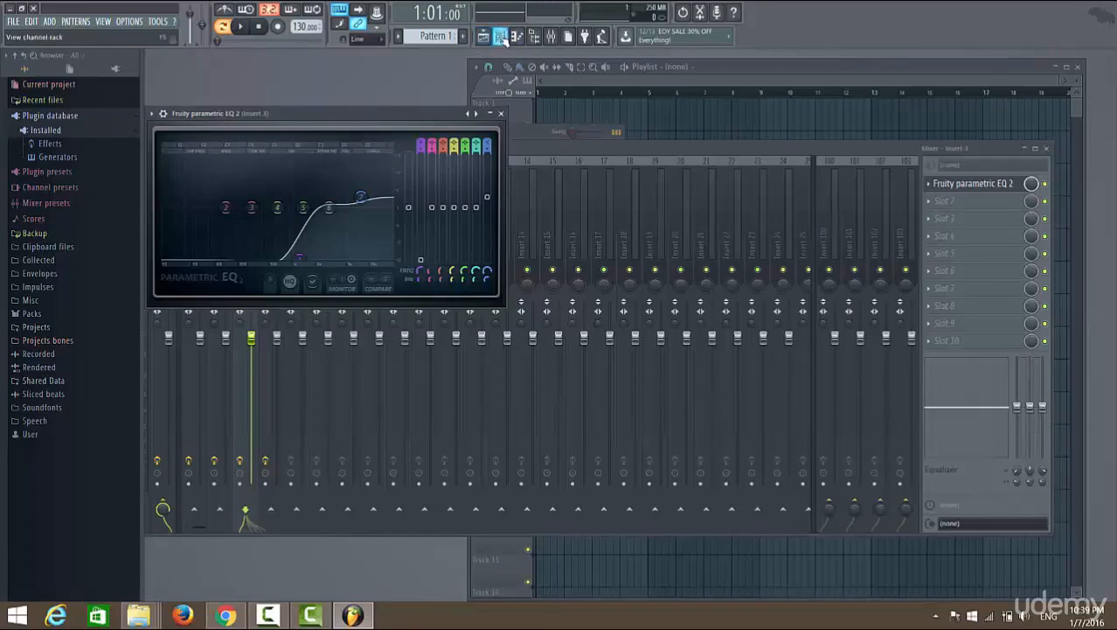
Show the channel rack and audition the drum pattern with its current EQ settings, pausing and restarting it, then stop playback
left_click(503, 38)
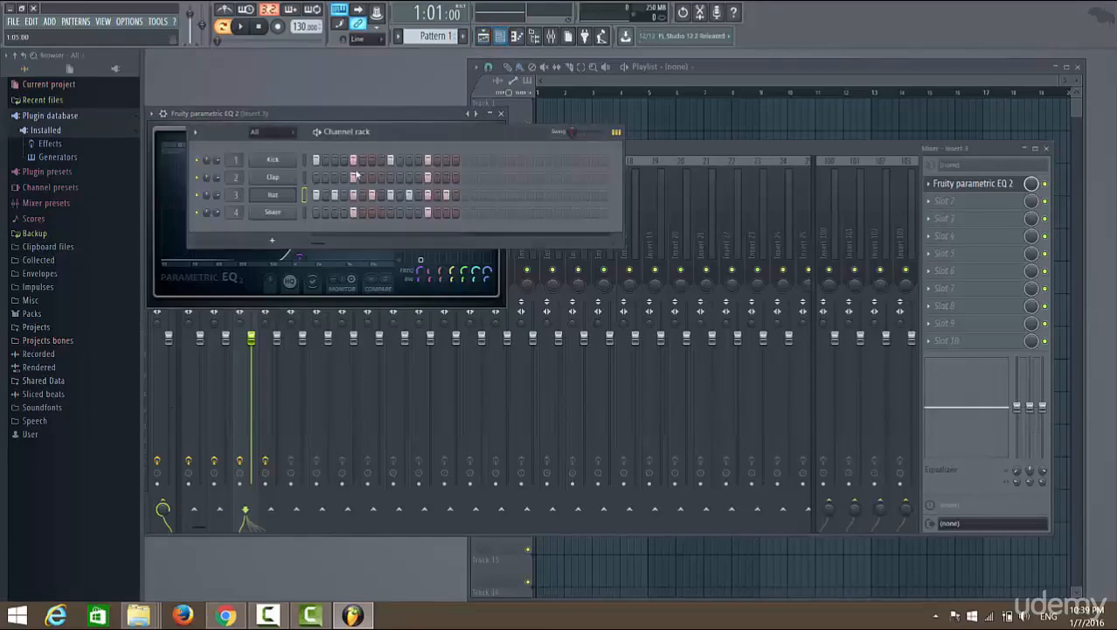
left_click(245, 27)
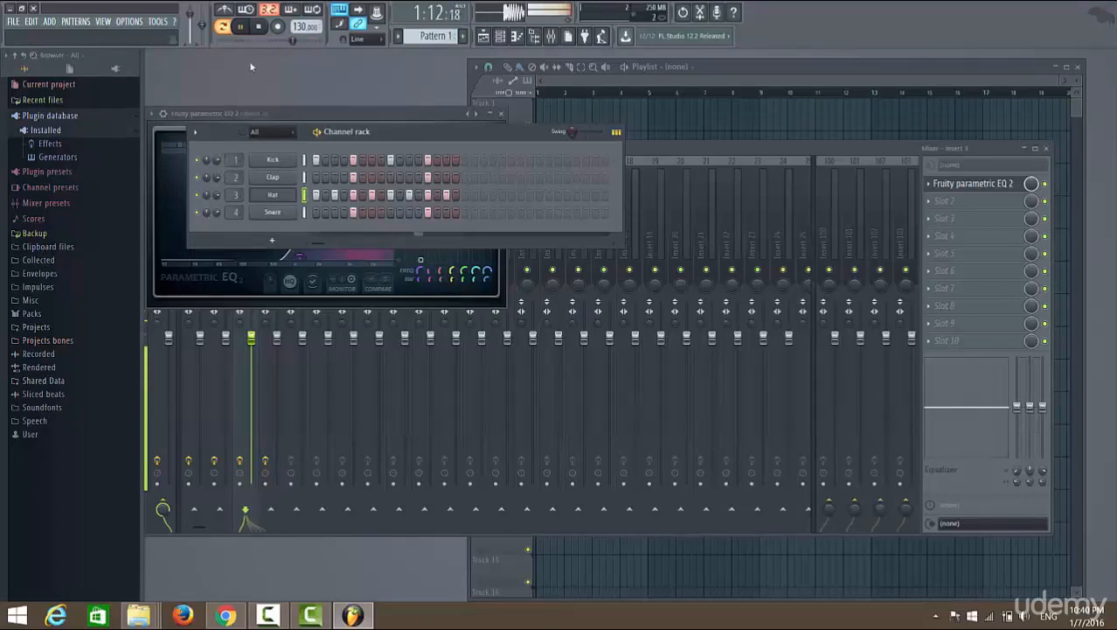
left_click(245, 28)
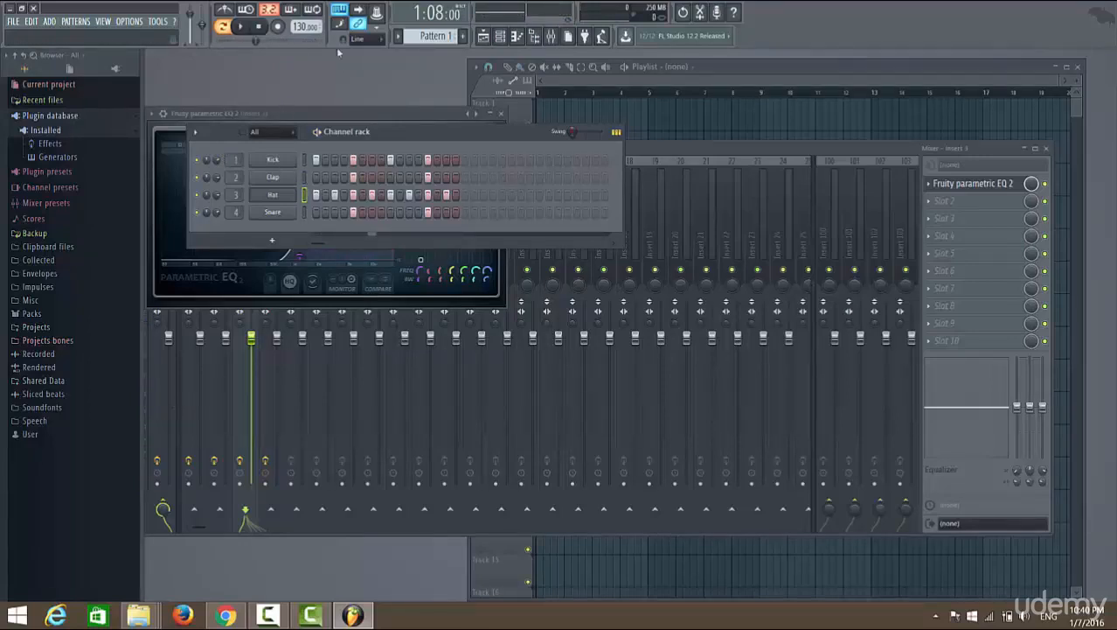
left_click(244, 27)
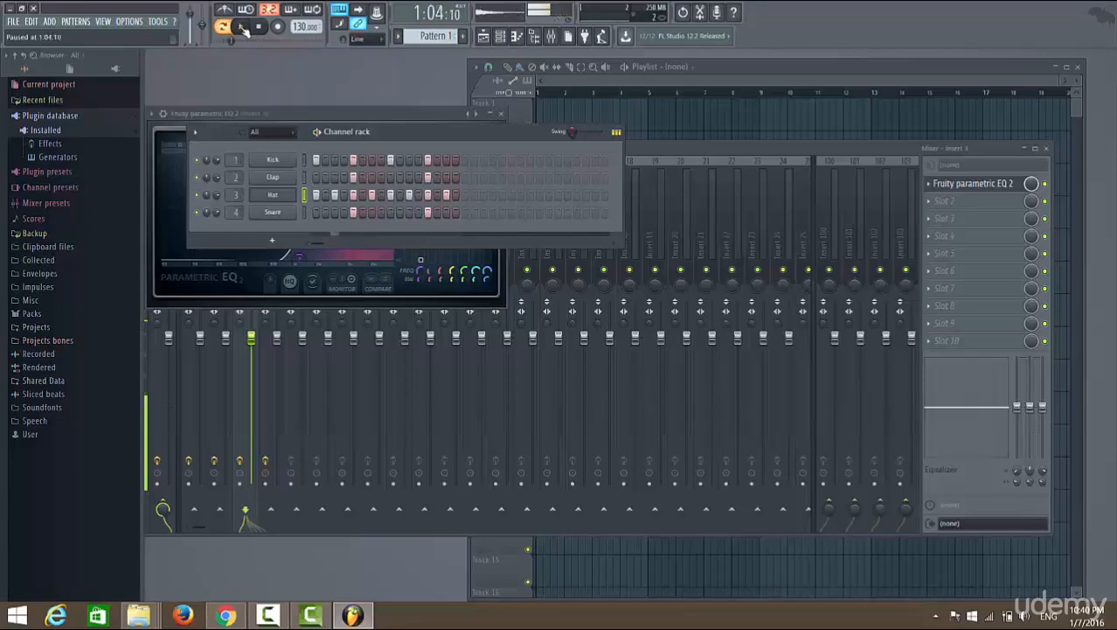
left_click(244, 27)
left_click(259, 27)
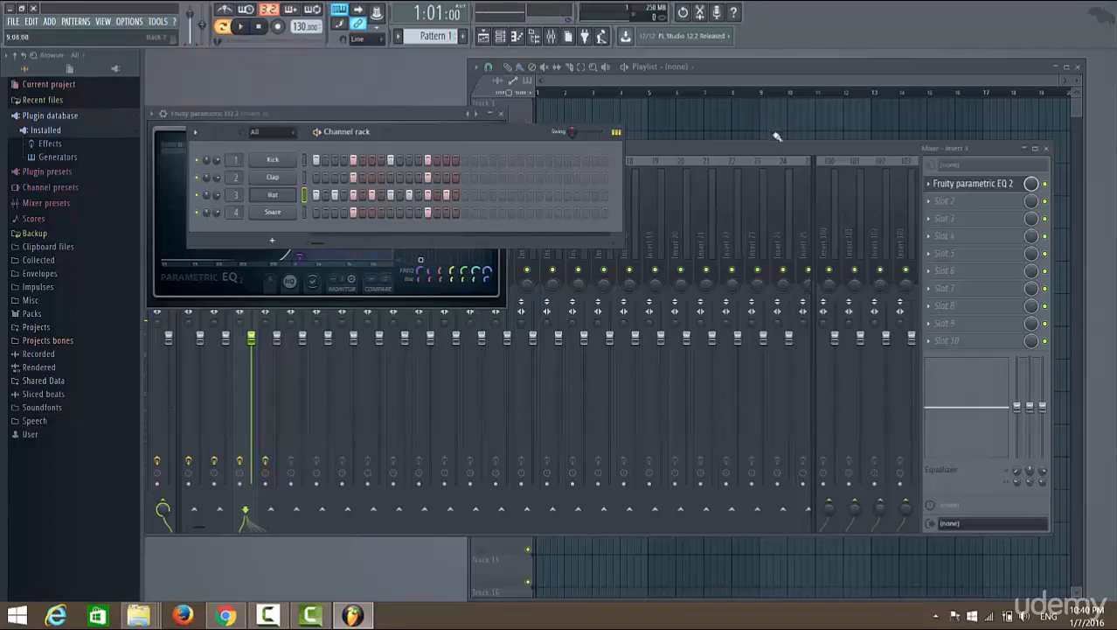
Bring the mixer forward and bypass Fruity parametric EQ 2 on inserts 1 to 4
left_click(773, 155)
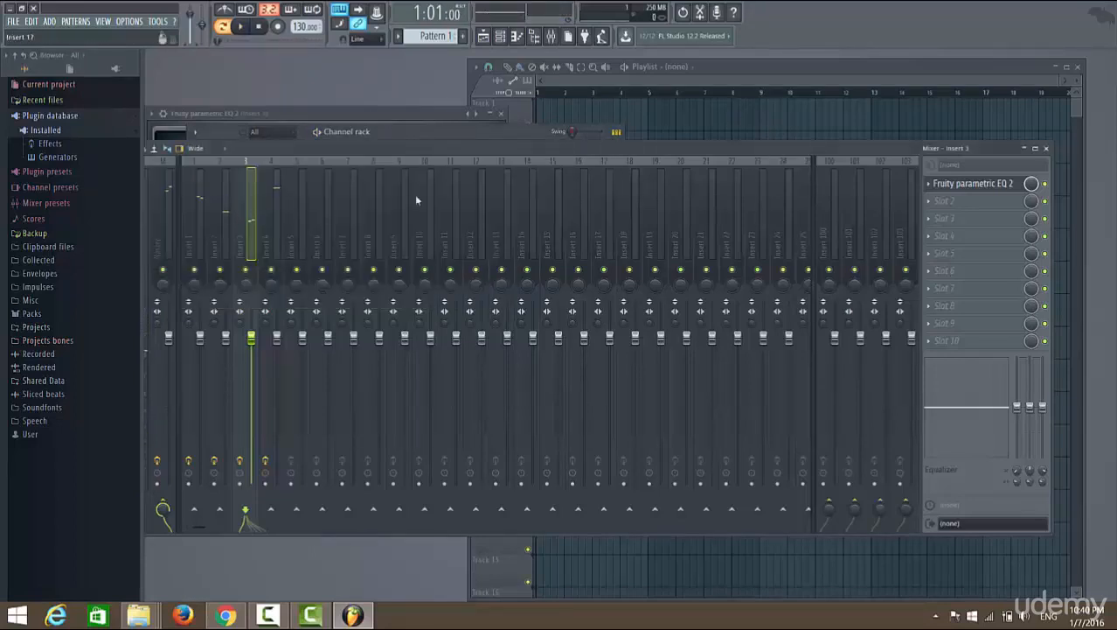
left_click(210, 196)
left_click(200, 192)
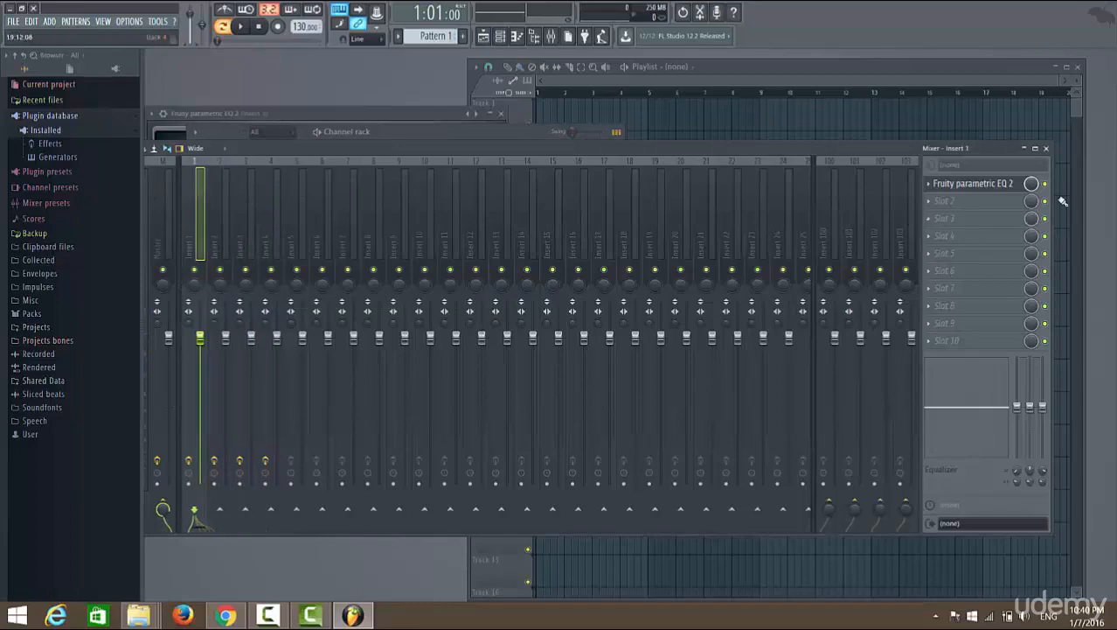
left_click(1045, 184)
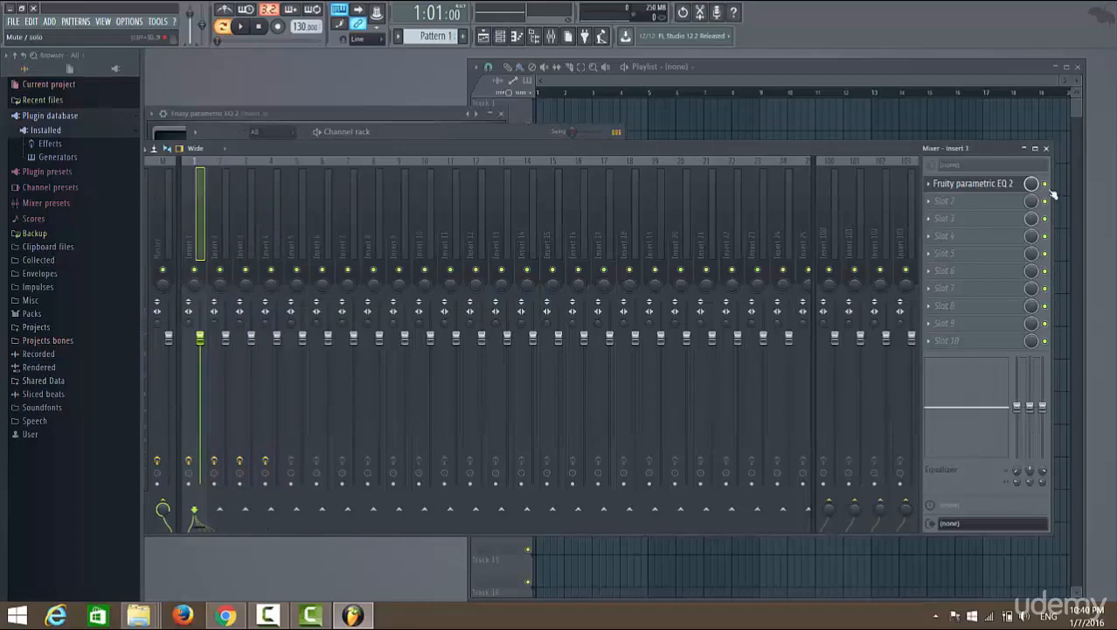
left_click(229, 198)
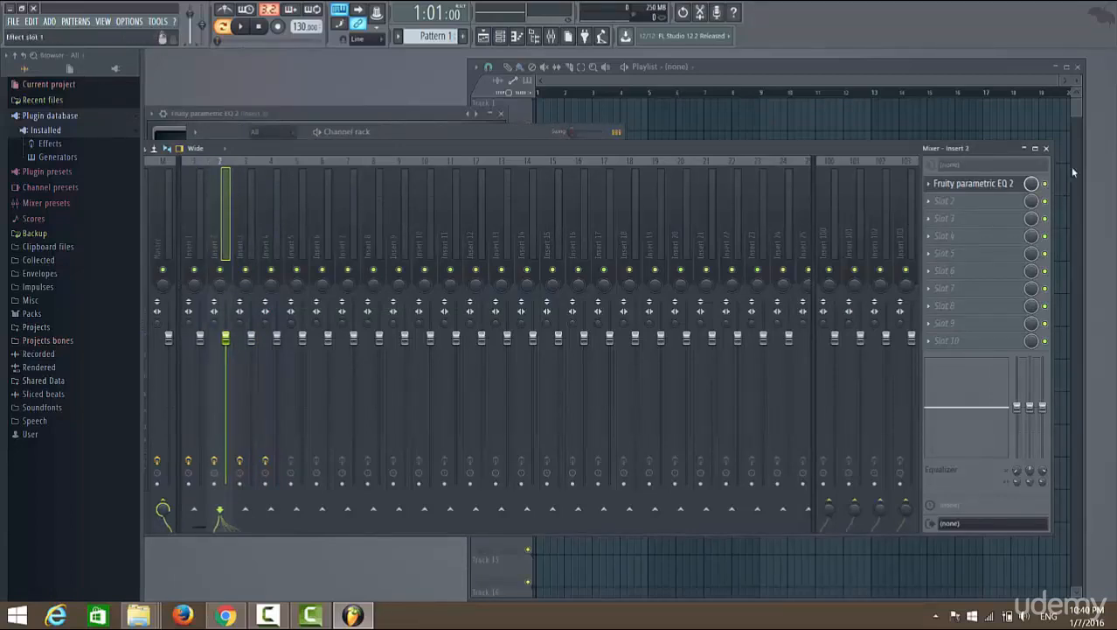
left_click(252, 194)
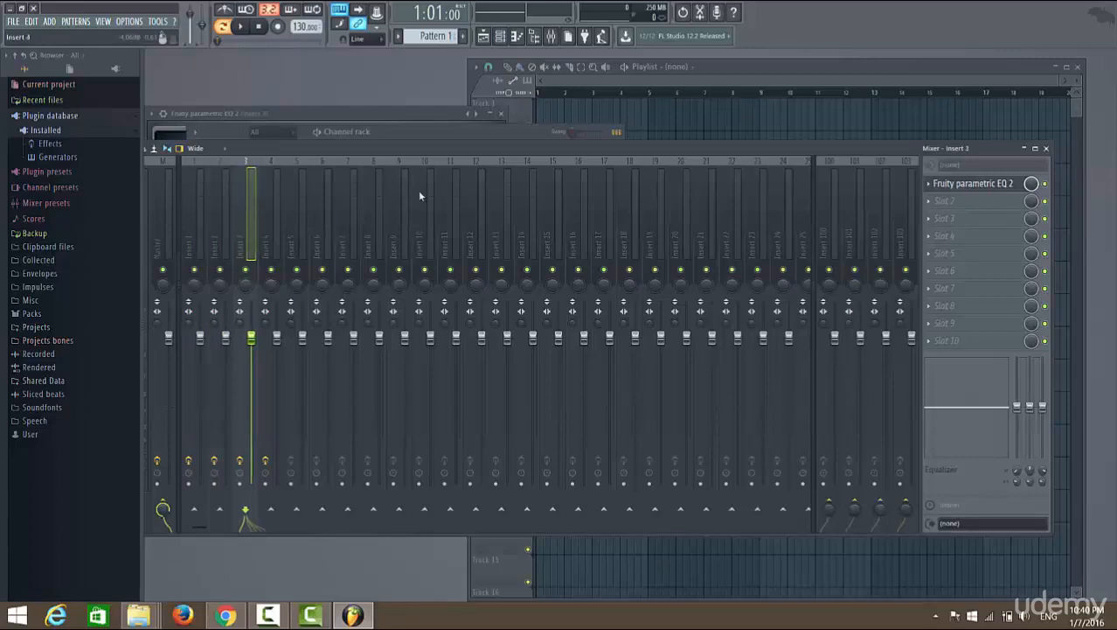
left_click(290, 196)
left_click(266, 191)
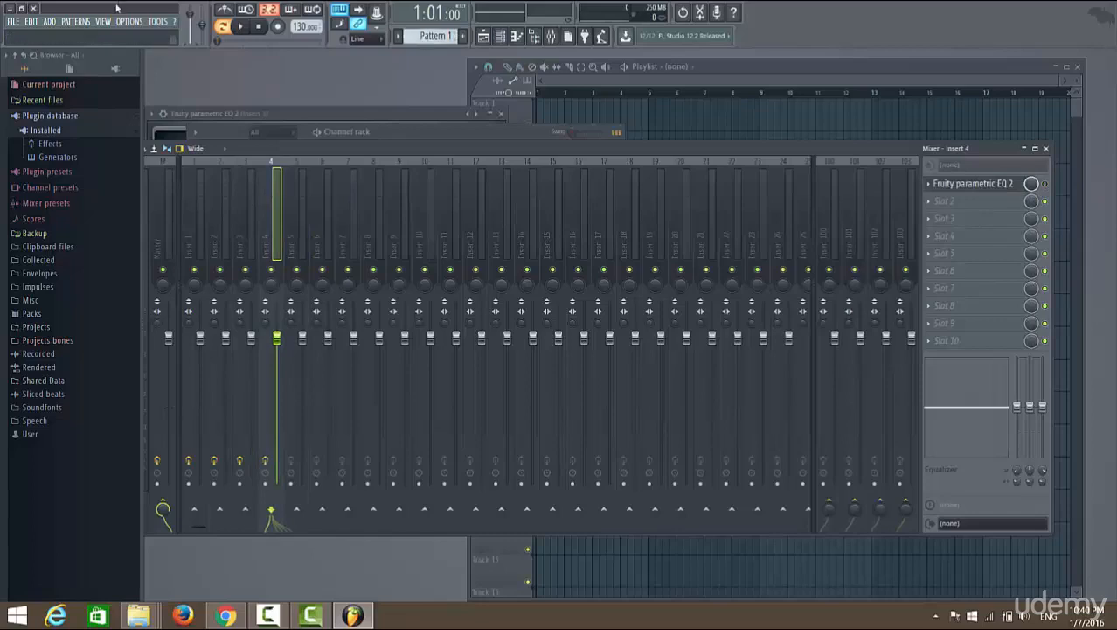
Play the pattern several times with the insert EQs bypassed to hear the unprocessed drums, and stop playback
left_click(240, 28)
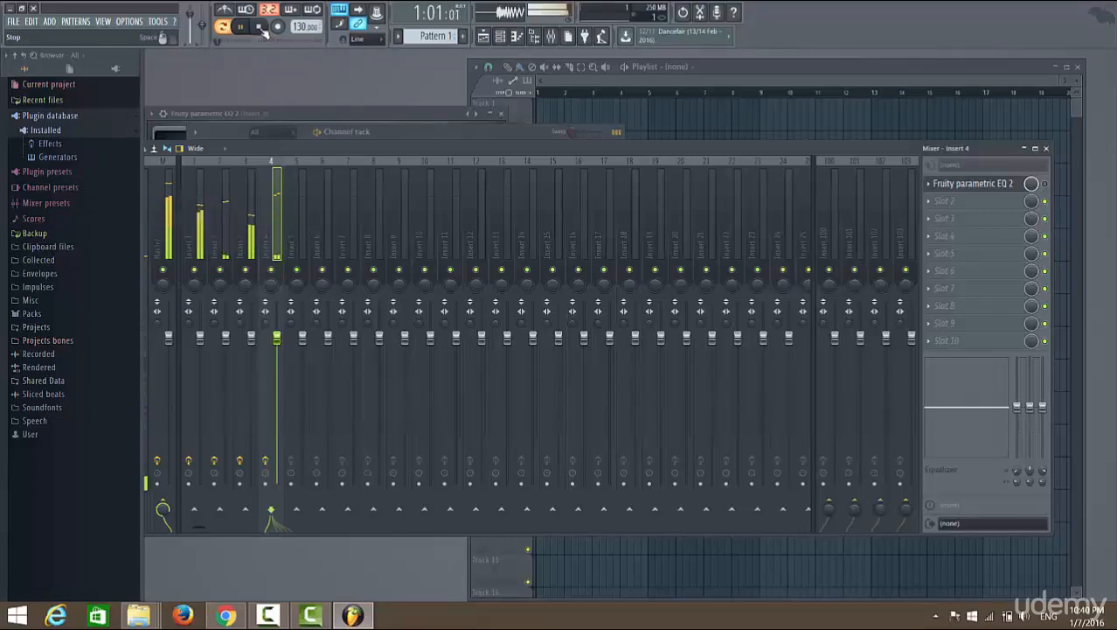
left_click(261, 28)
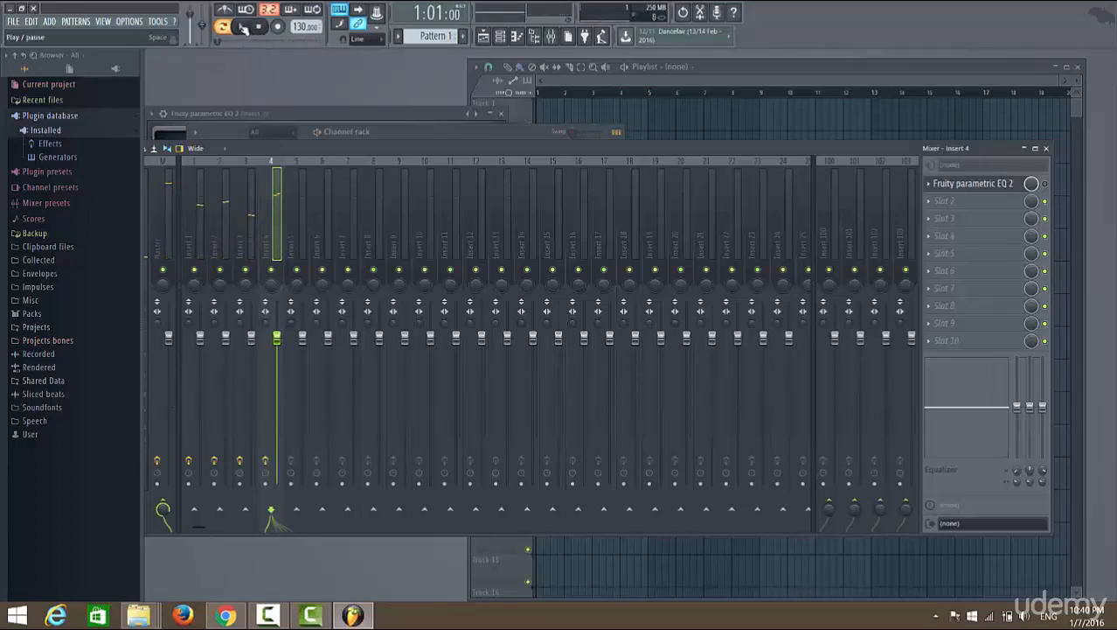
left_click(244, 28)
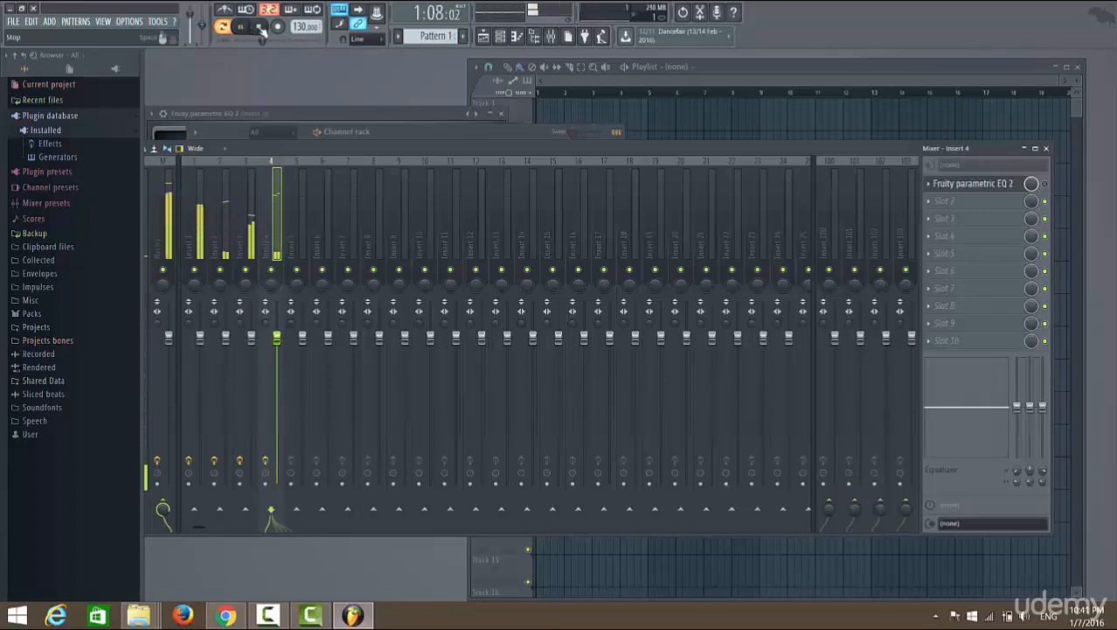
left_click(262, 28)
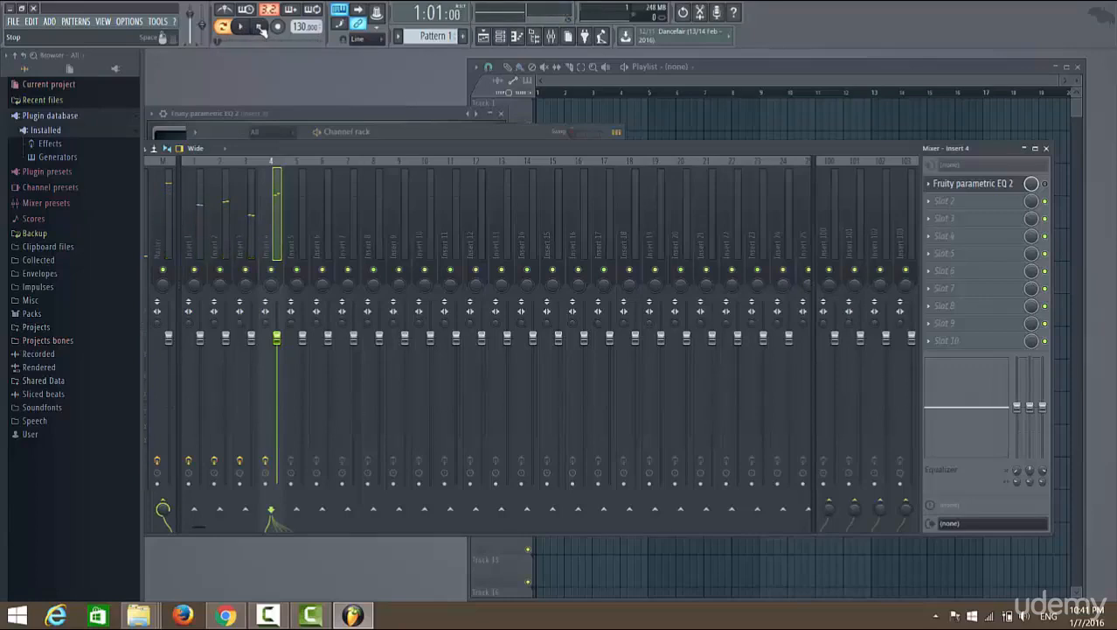
left_click(244, 28)
left_click(259, 29)
Re-enable Fruity parametric EQ 2 on mixer inserts 1 to 4
left_click(250, 196)
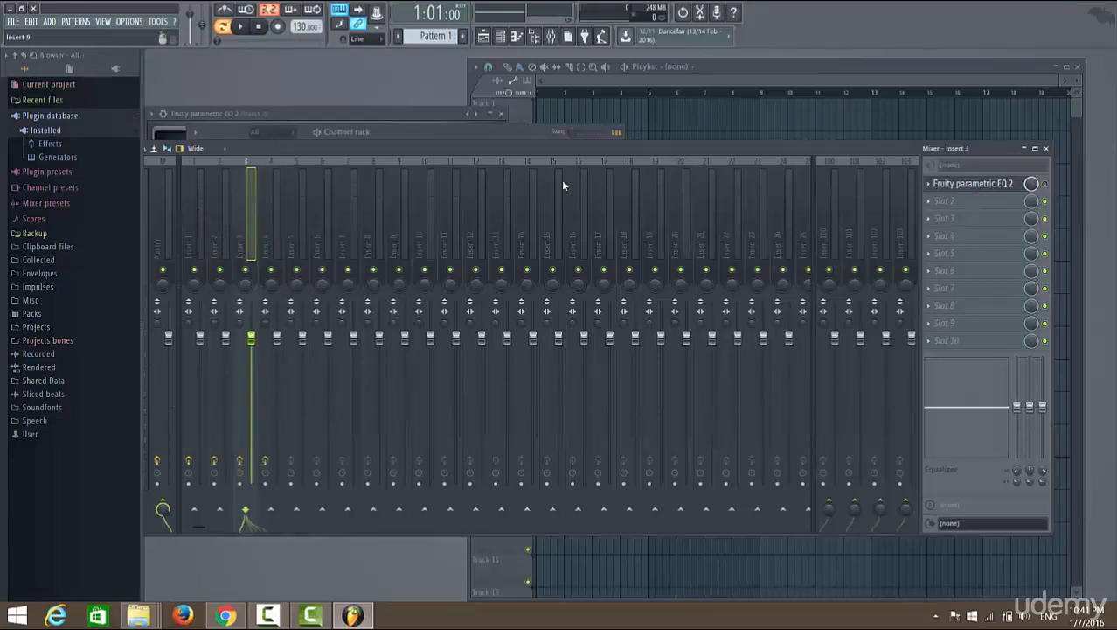
left_click(223, 223)
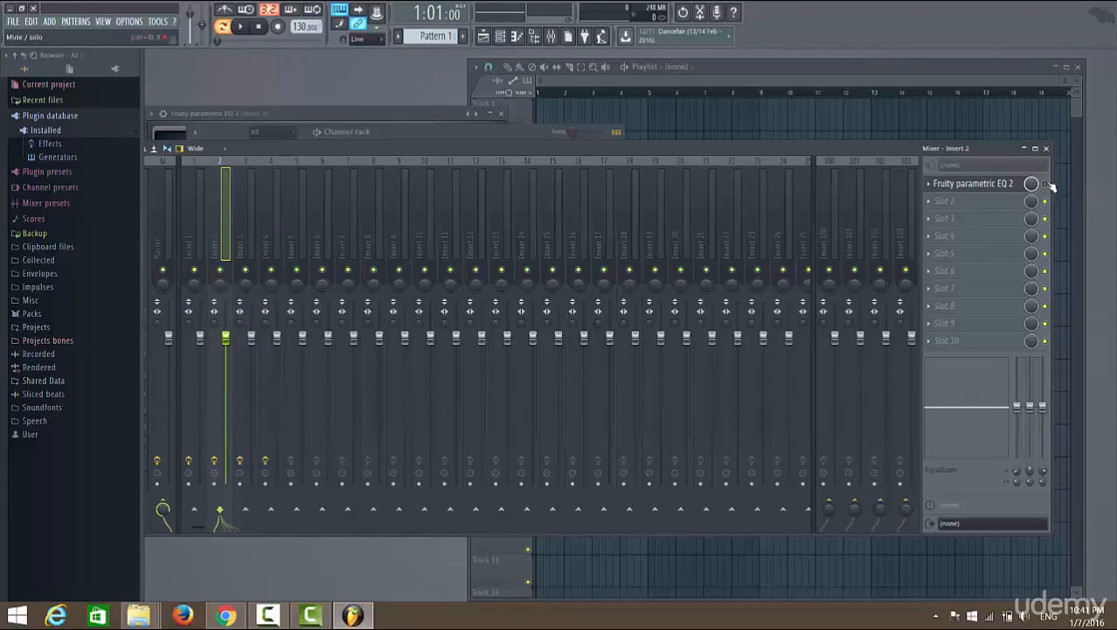
left_click(1046, 185)
left_click(201, 207)
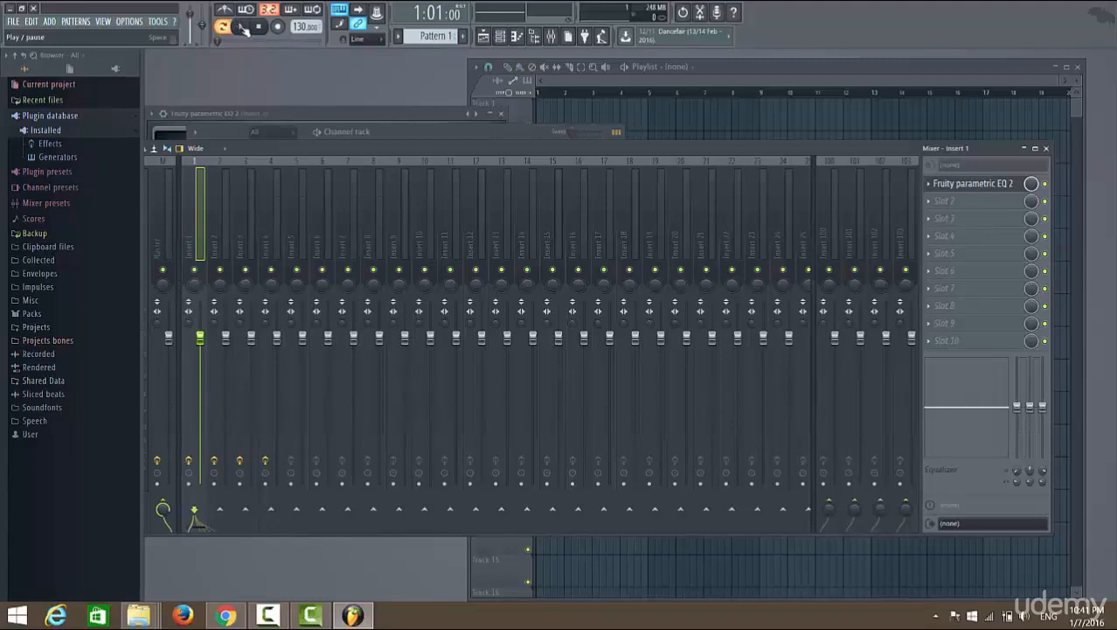
With the pattern playing, open Insert 4's Fruity parametric EQ 2 and shift the frequencies of band 6 and band 2
left_click(244, 28)
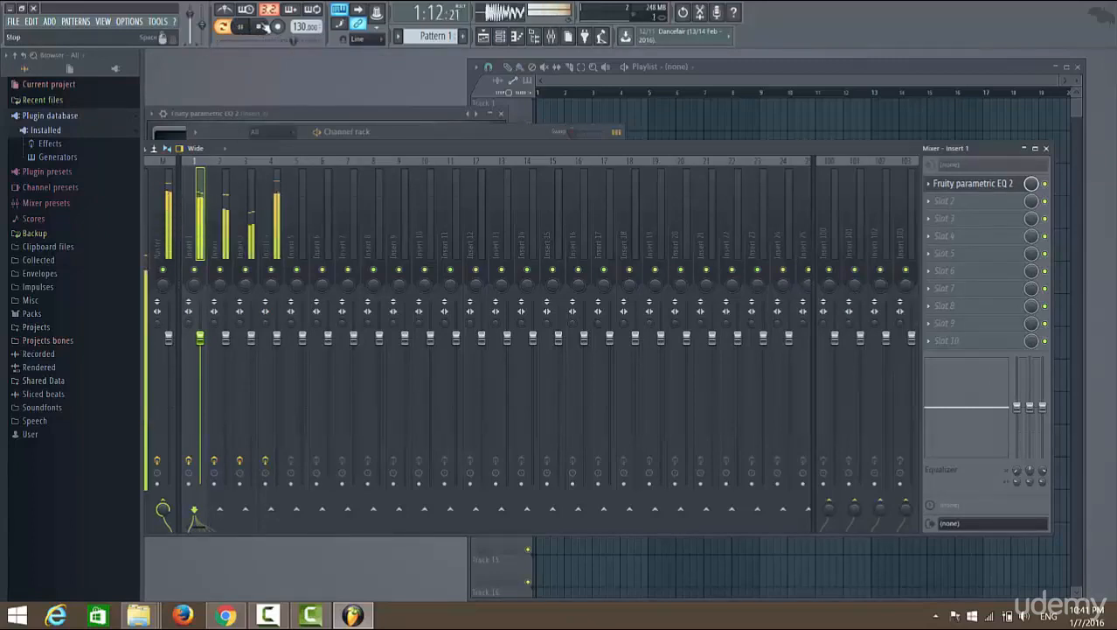
left_click(270, 215)
left_click(1005, 184)
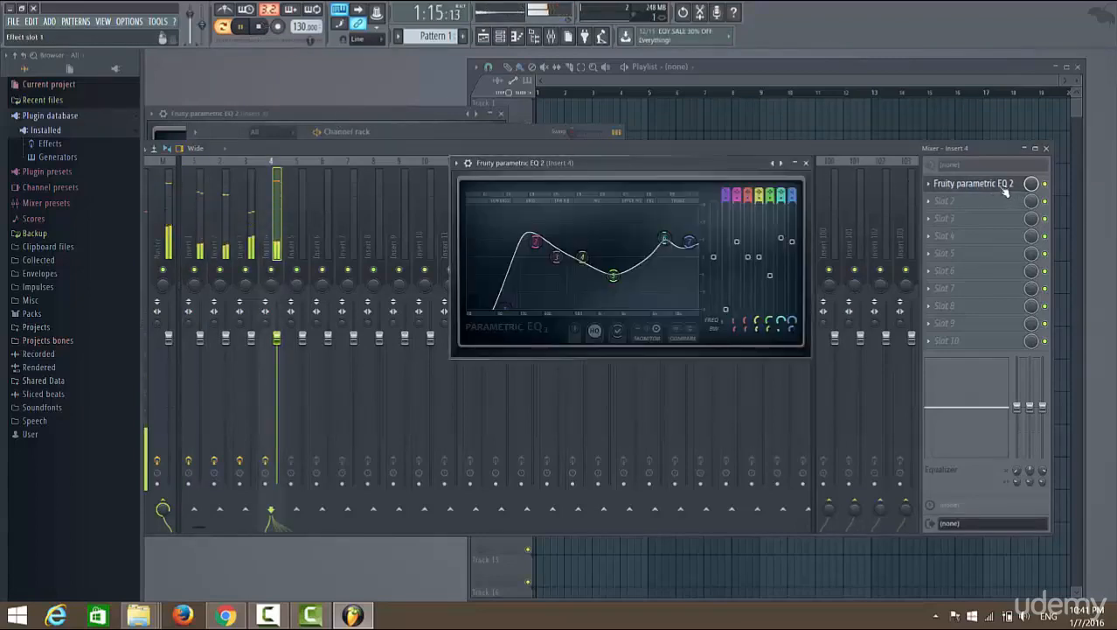
left_click_drag(665, 238, 650, 237)
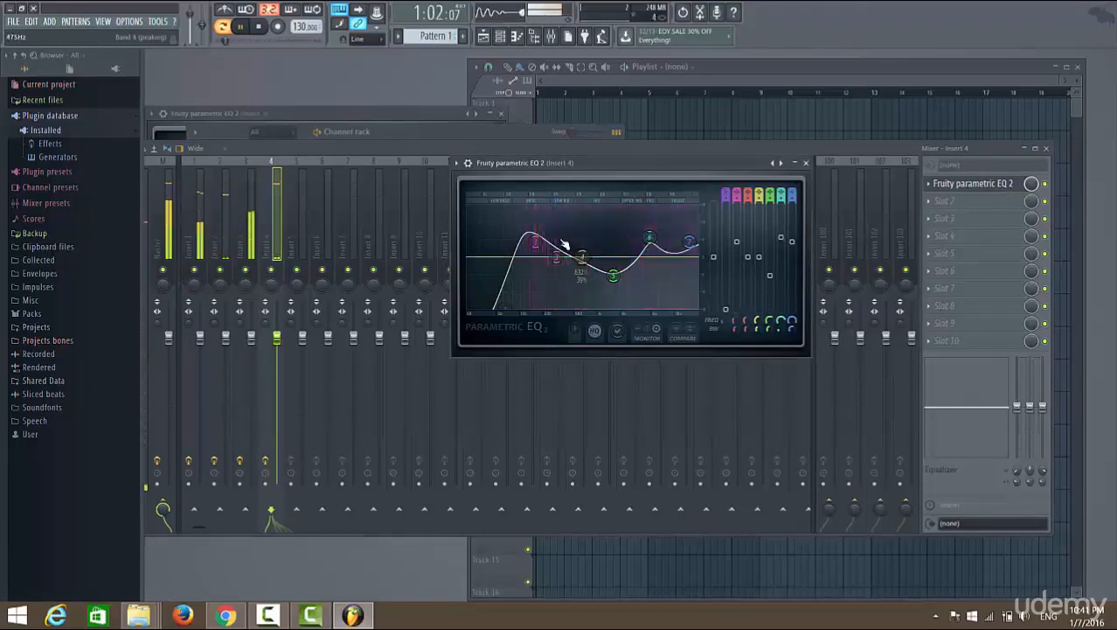
mouse_move(532, 240)
left_mouse_down()
mouse_move(516, 242)
mouse_move(551, 237)
left_mouse_up()
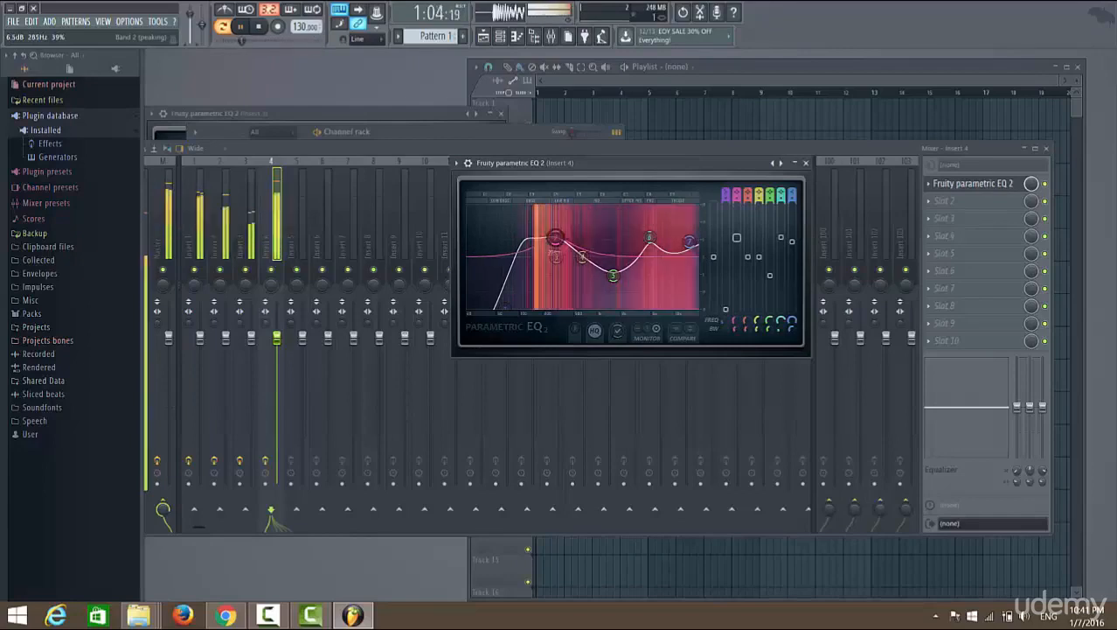
left_click_drag(542, 239, 538, 241)
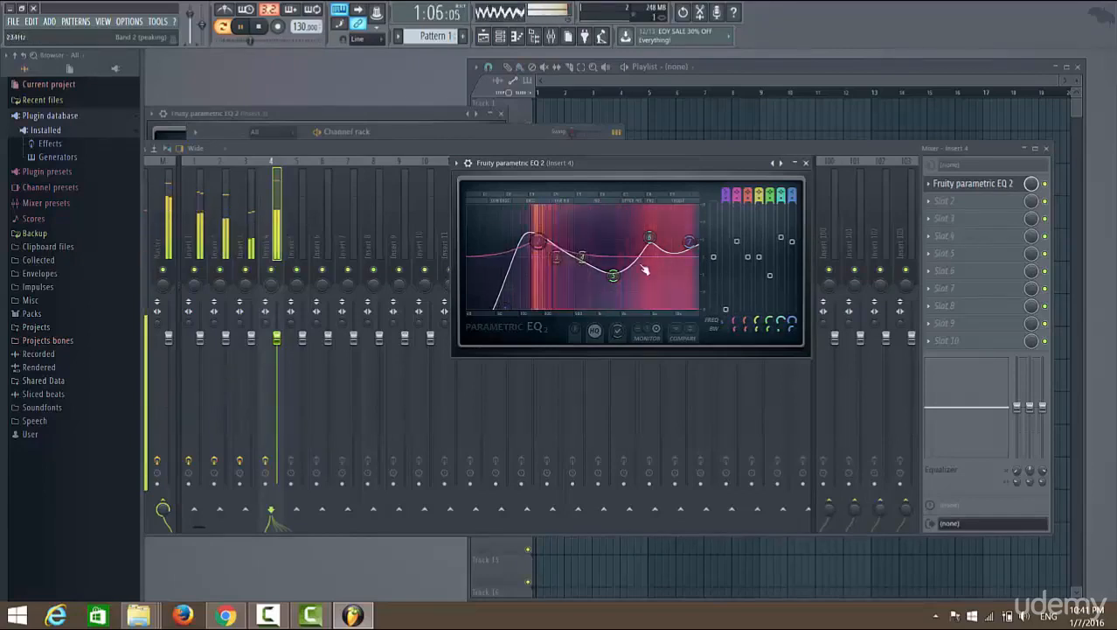
Raise band 1's cutoff in Insert 4's EQ to about 109 Hz and move band 6 to a higher frequency
left_click_drag(725, 322, 725, 313)
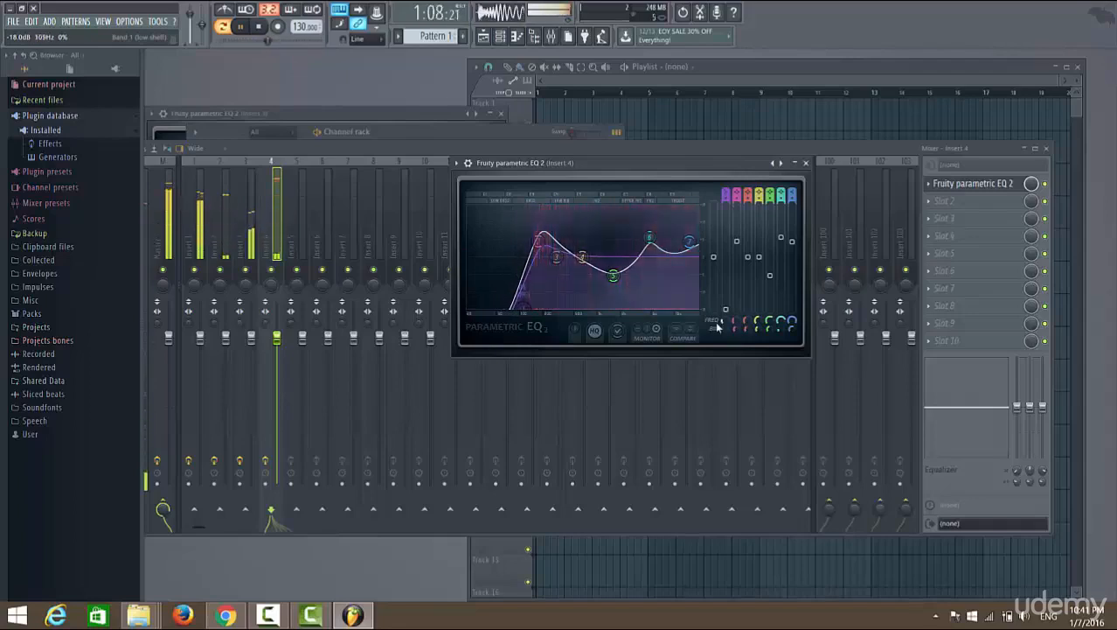
left_click_drag(649, 237, 671, 237)
Deepen band 5's cut and shift it to a lower frequency, set band 2 to about 4.2 dB at 170 Hz, and stop playback
left_click_drag(613, 275, 613, 296)
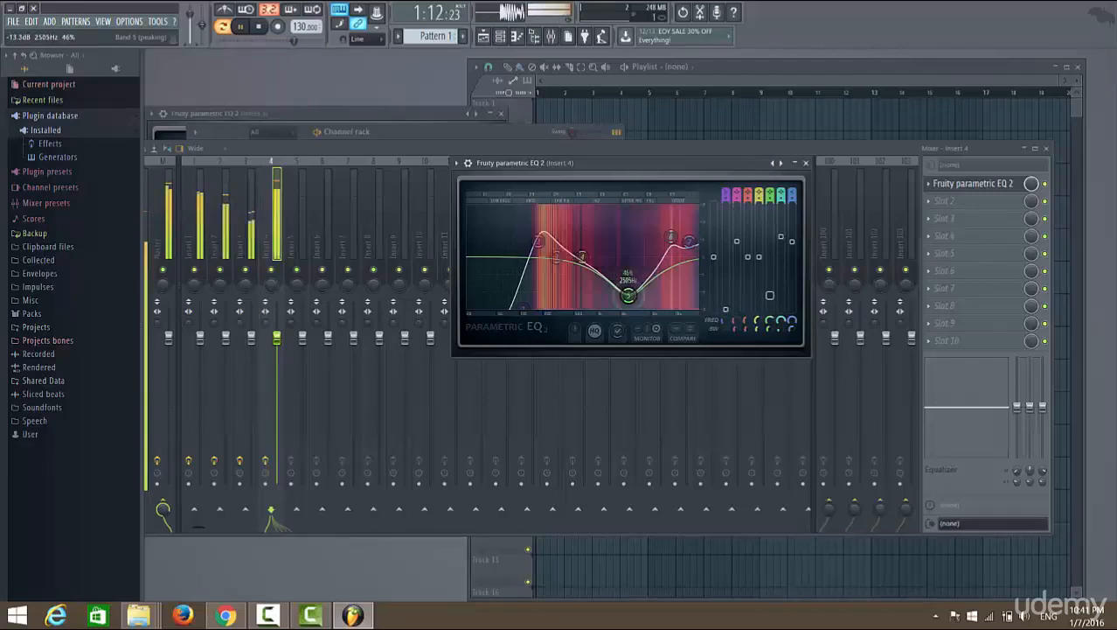
left_click_drag(627, 295, 583, 296)
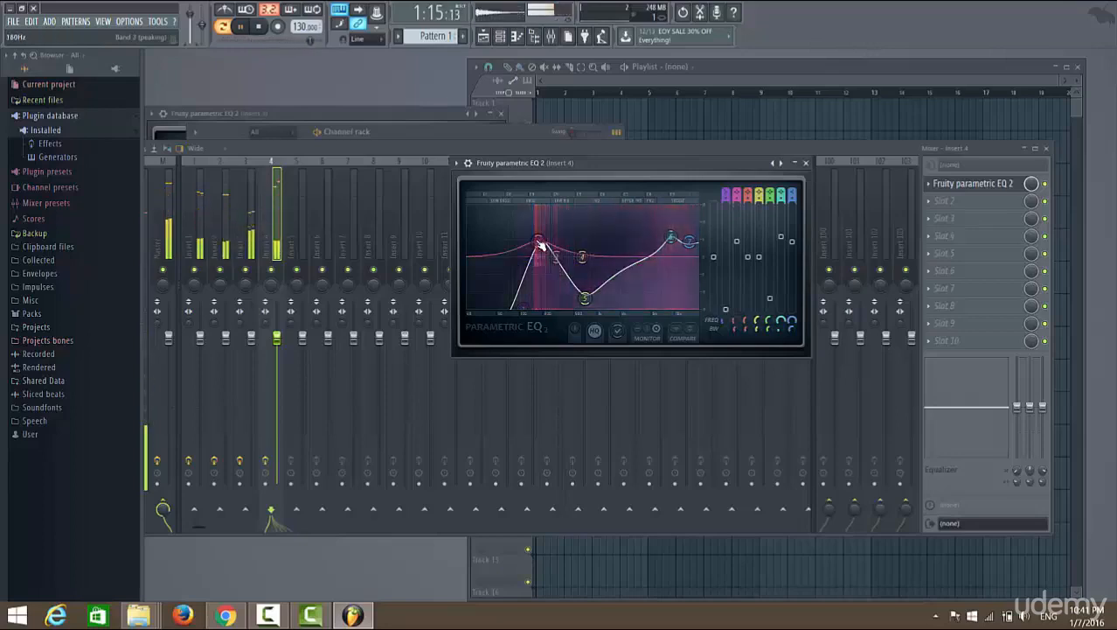
mouse_move(539, 242)
left_mouse_down()
mouse_move(539, 229)
mouse_move(539, 245)
left_mouse_up()
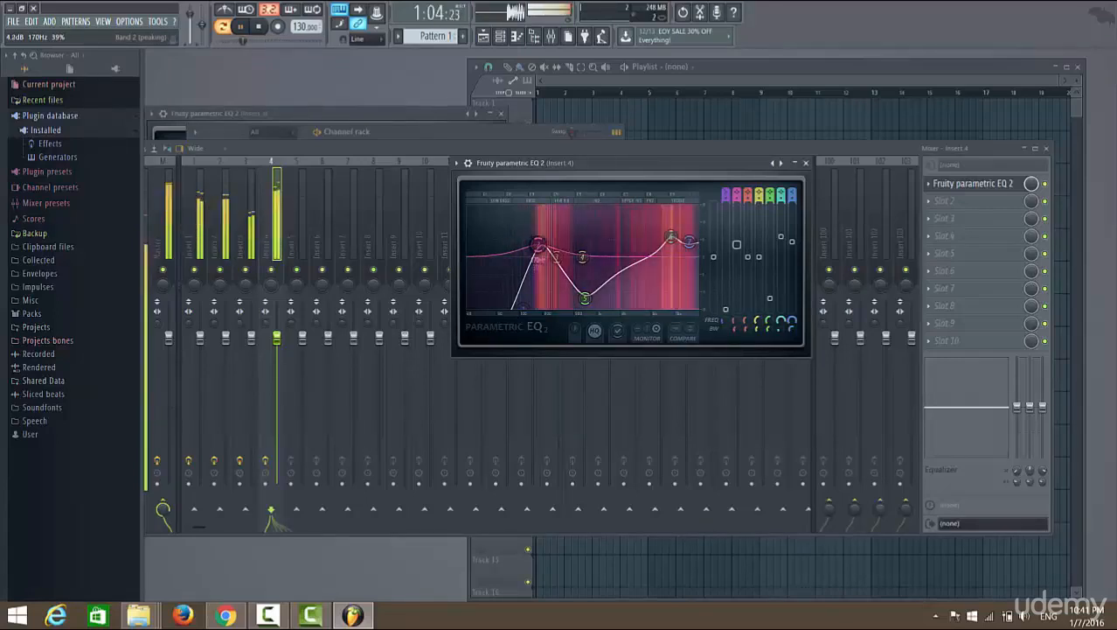
left_click(260, 28)
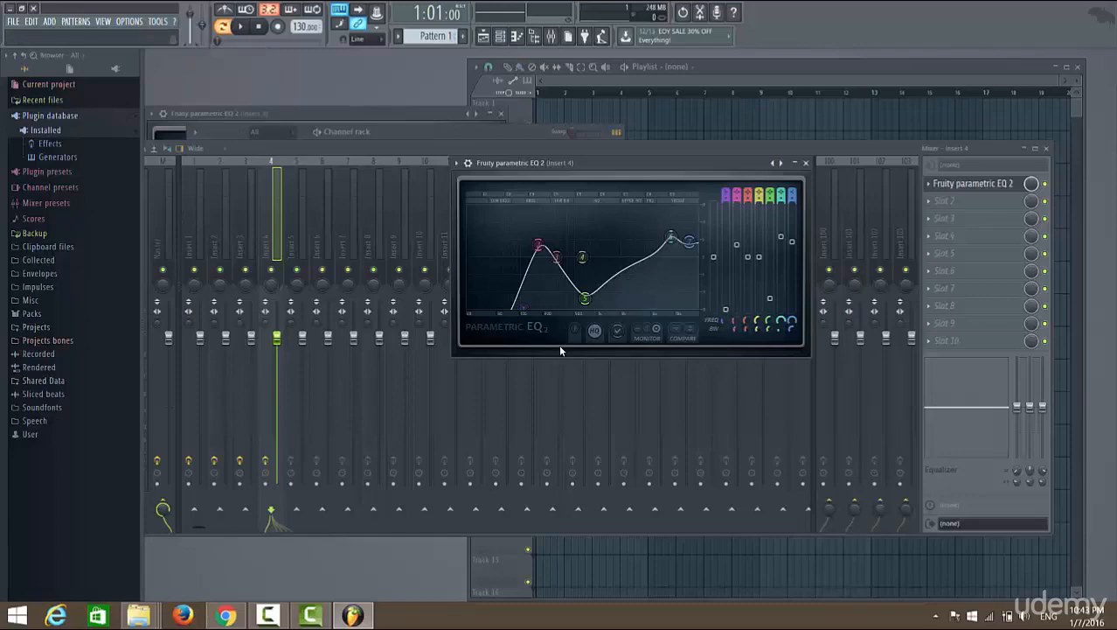
Play the pattern again to audition Insert 4's reshaped EQ, toggling the effect for comparison, and pause playback
left_click(246, 28)
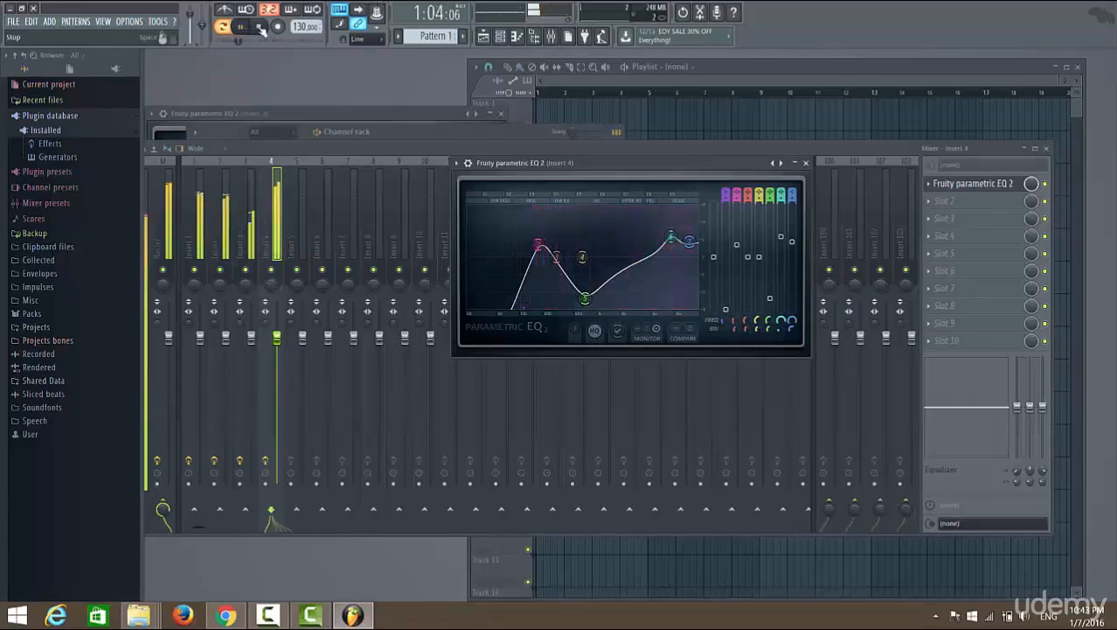
left_click(260, 29)
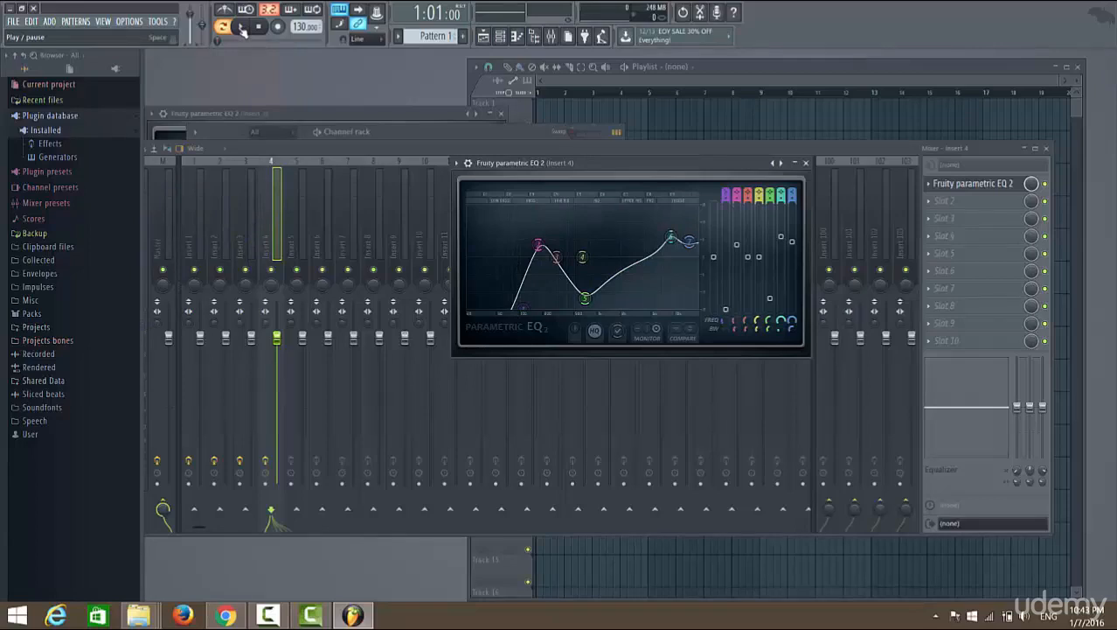
left_click(243, 28)
left_click(1045, 188)
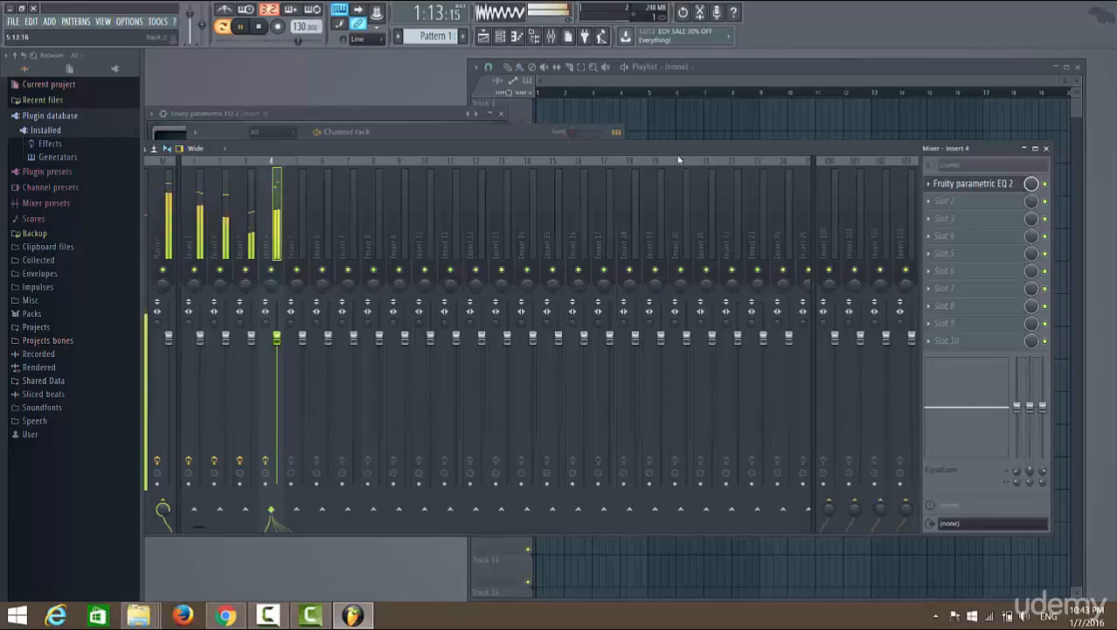
left_click(241, 28)
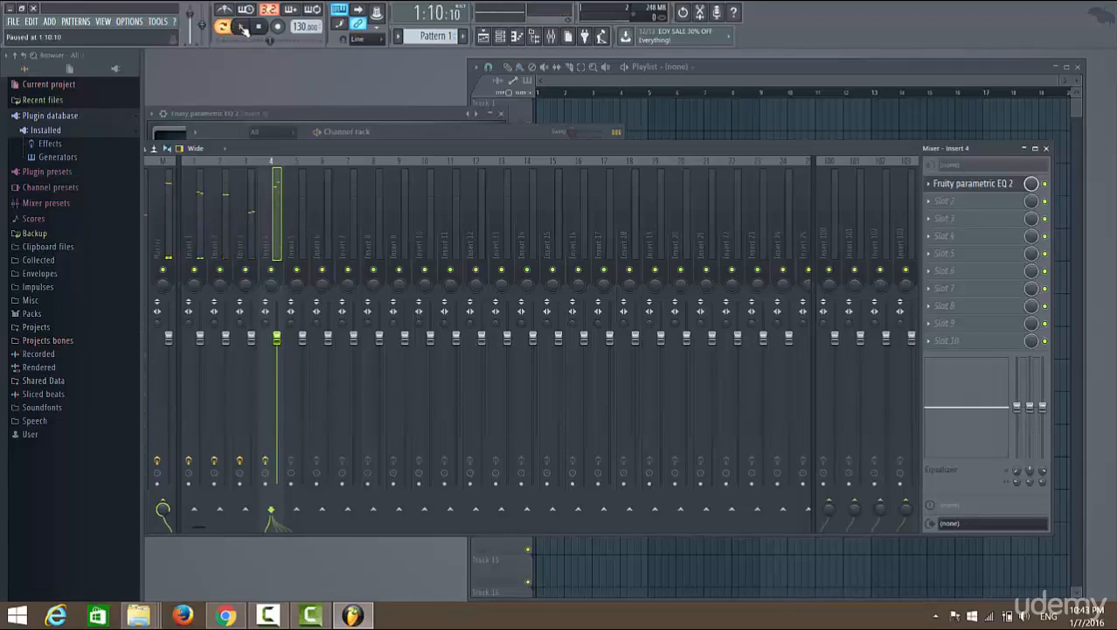
Review Insert 3's parametric EQ curve and the channel rack, and return to the mixer
left_click(391, 111)
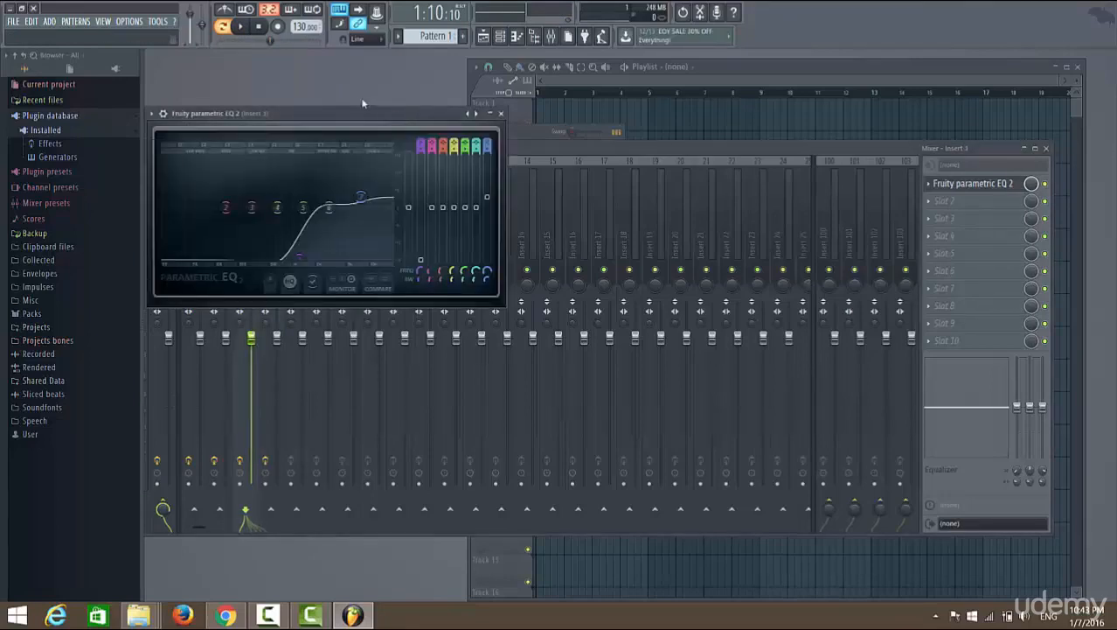
left_click(483, 36)
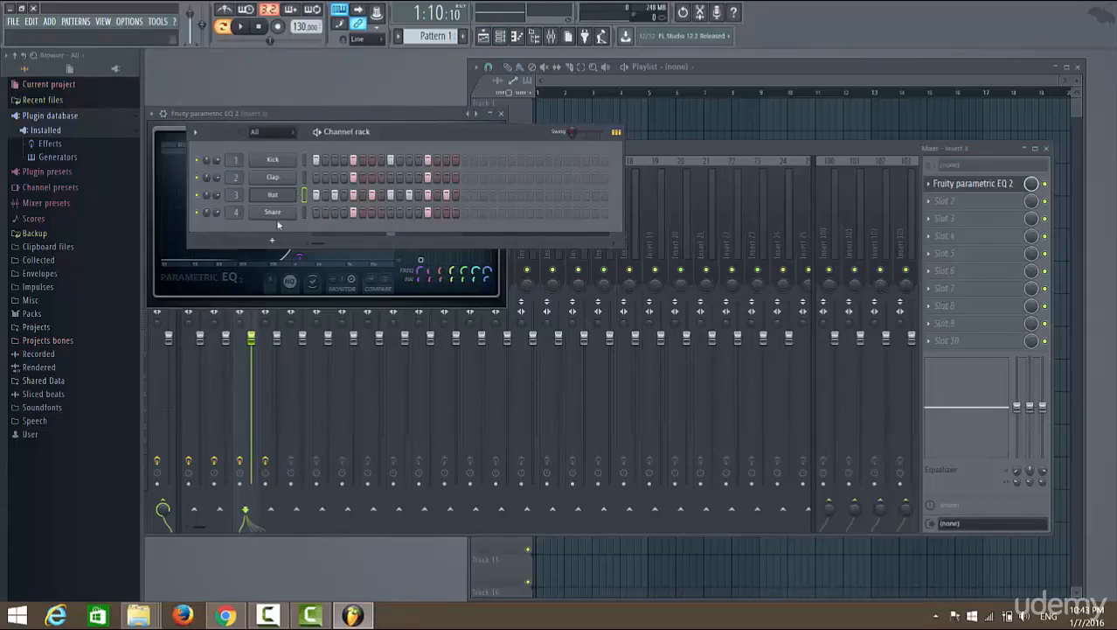
left_click(651, 149)
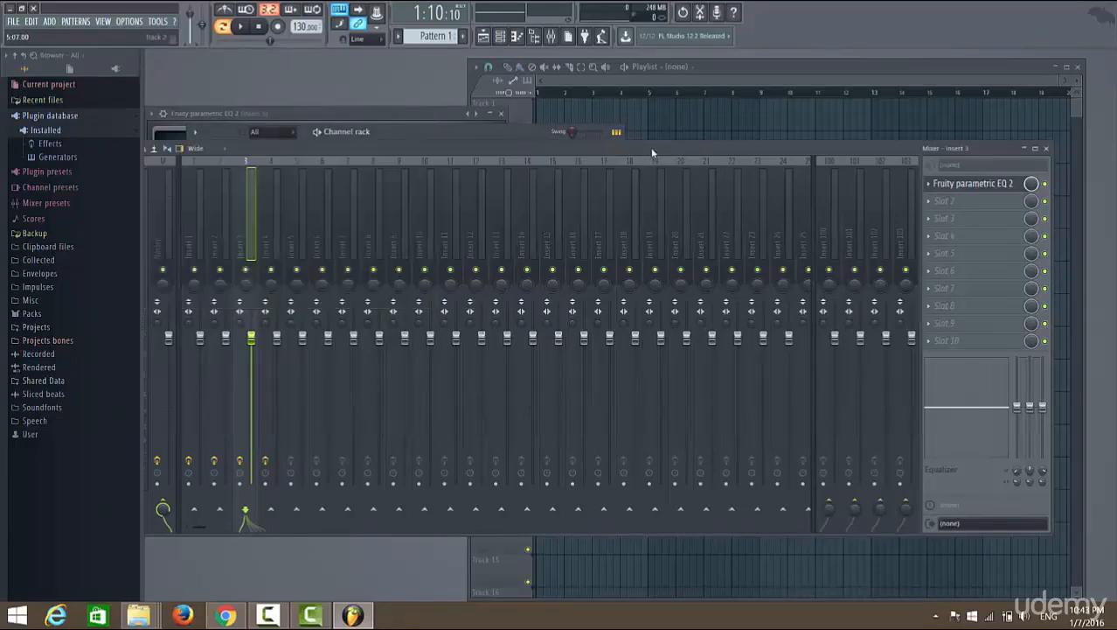
Add Fruity Parametric EQ 2 to slot 1 of the Master track and reset playback to the pattern's start
left_click(161, 190)
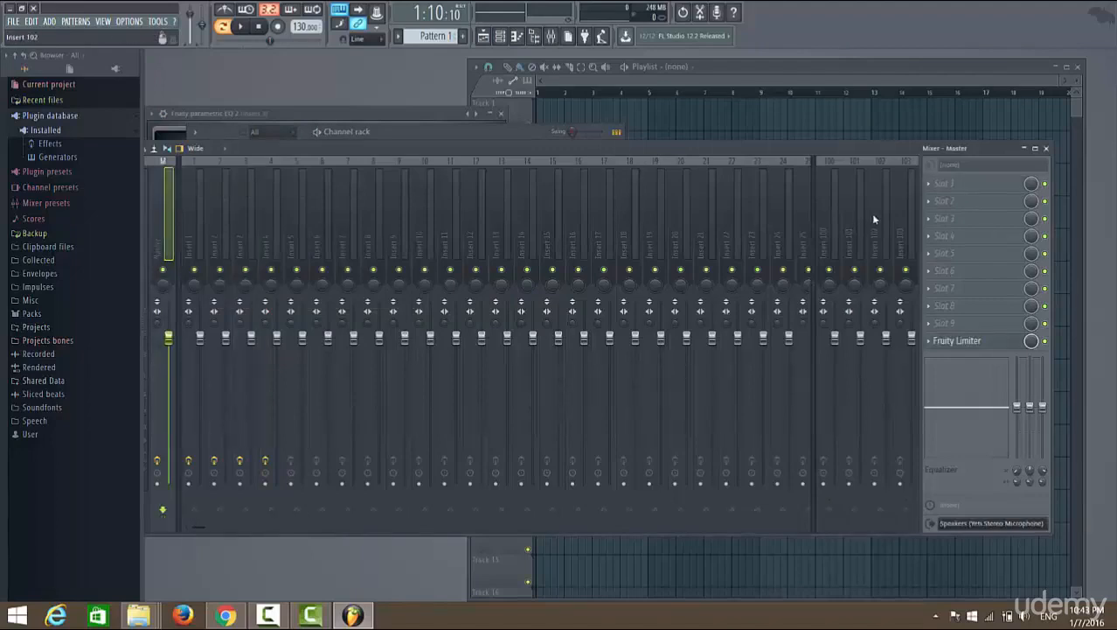
left_click(932, 185)
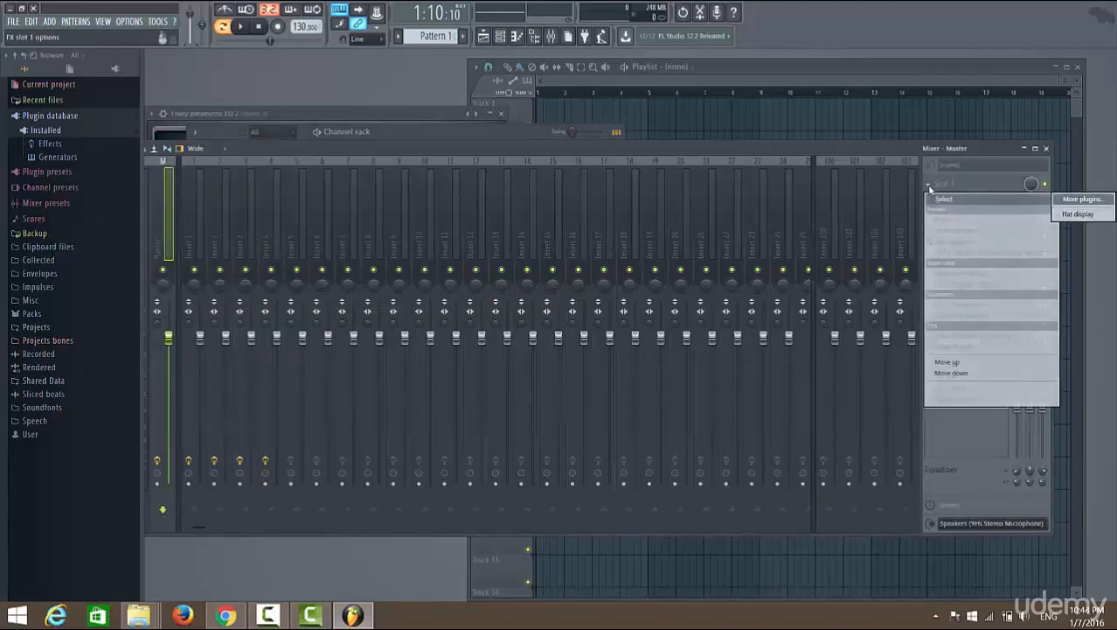
left_click(1084, 200)
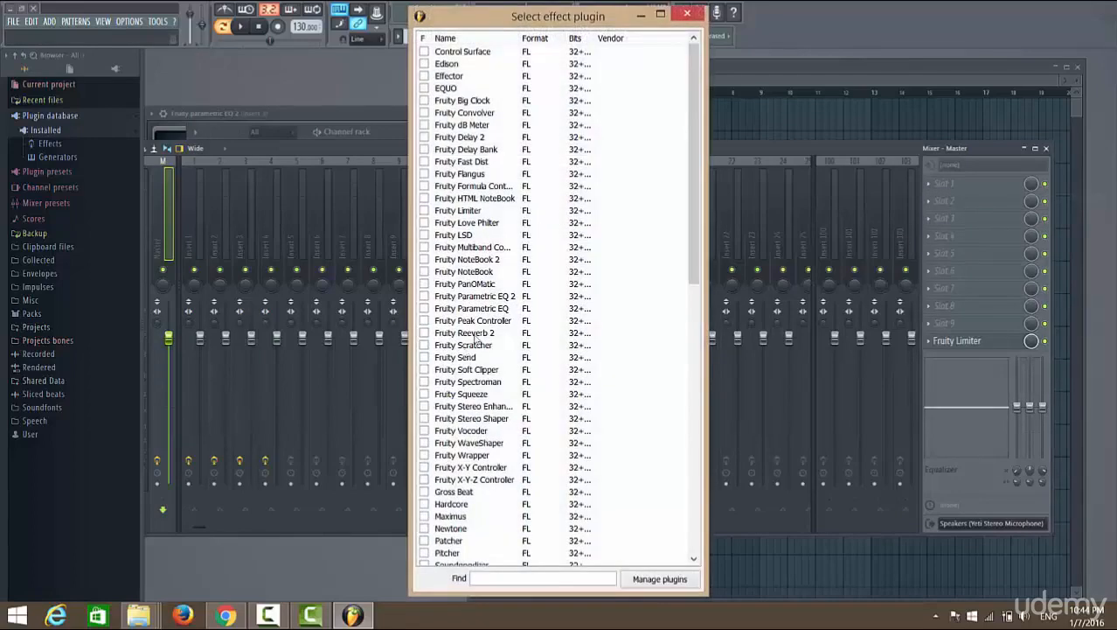
double_click(496, 297)
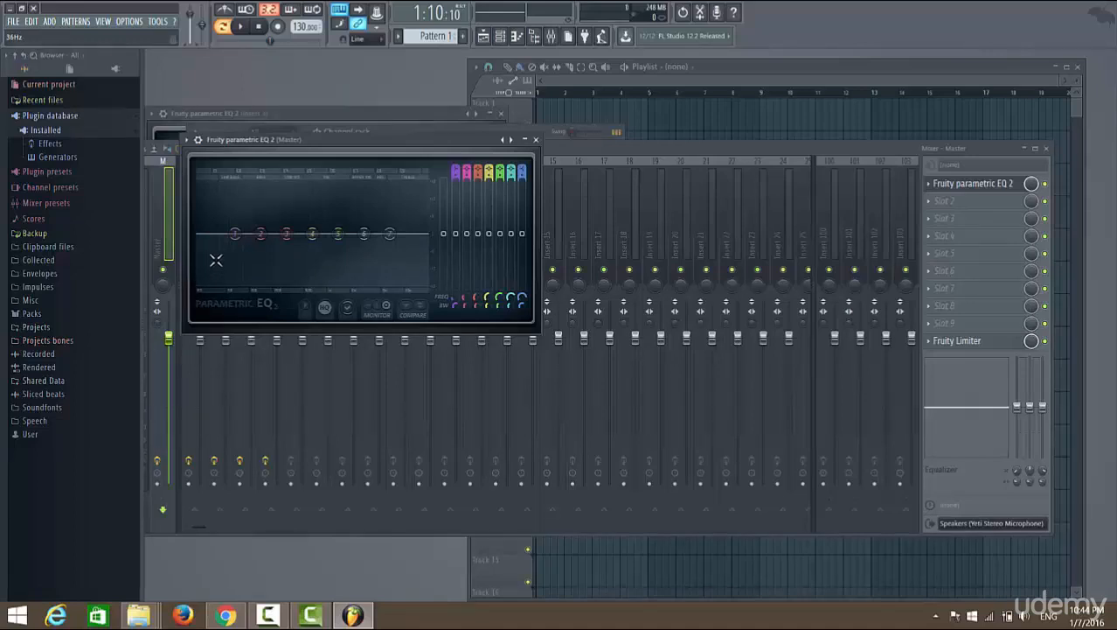
left_click(259, 28)
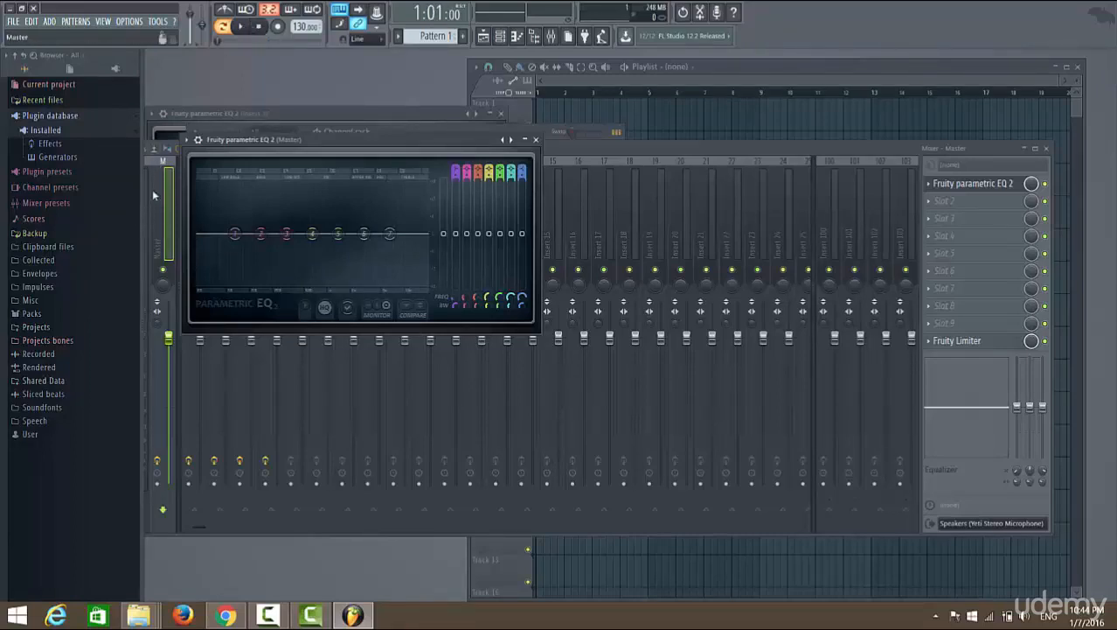
Pull band 1 of the Master's parametric EQ down to a deep low-end cut and move the plugin window clear of the first mixer tracks
left_click(620, 147)
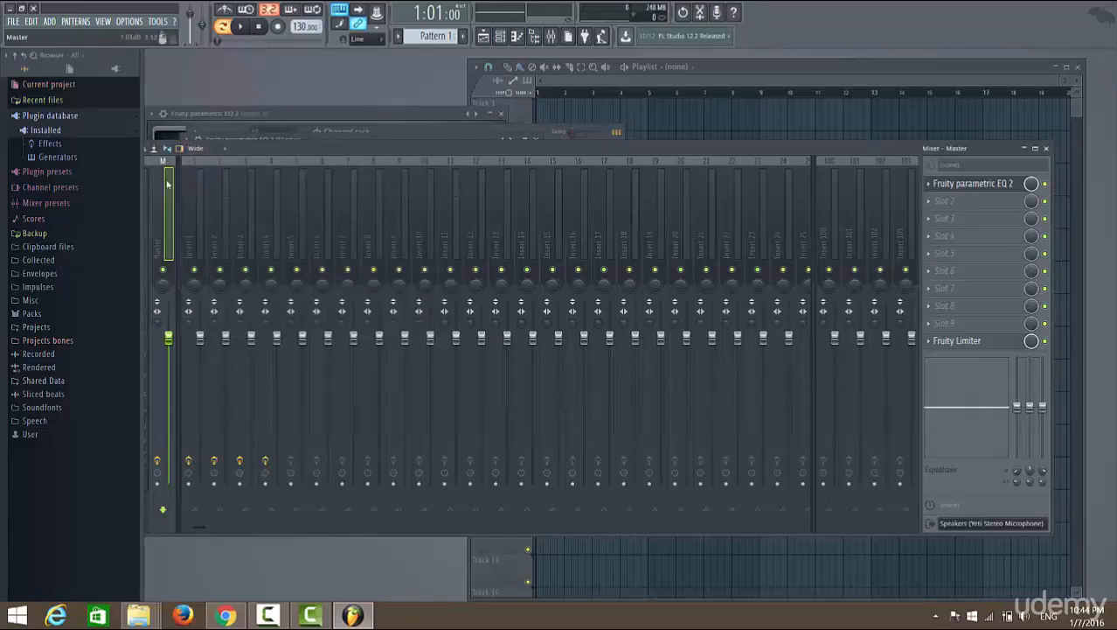
left_click(997, 183)
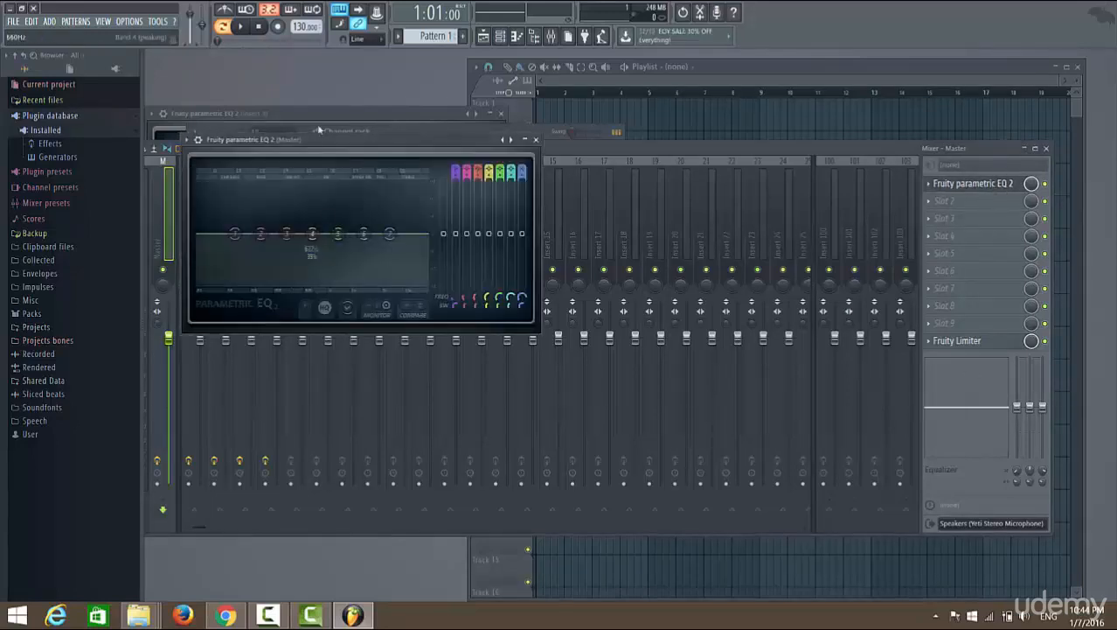
left_click(246, 32)
left_click_drag(236, 234, 199, 282)
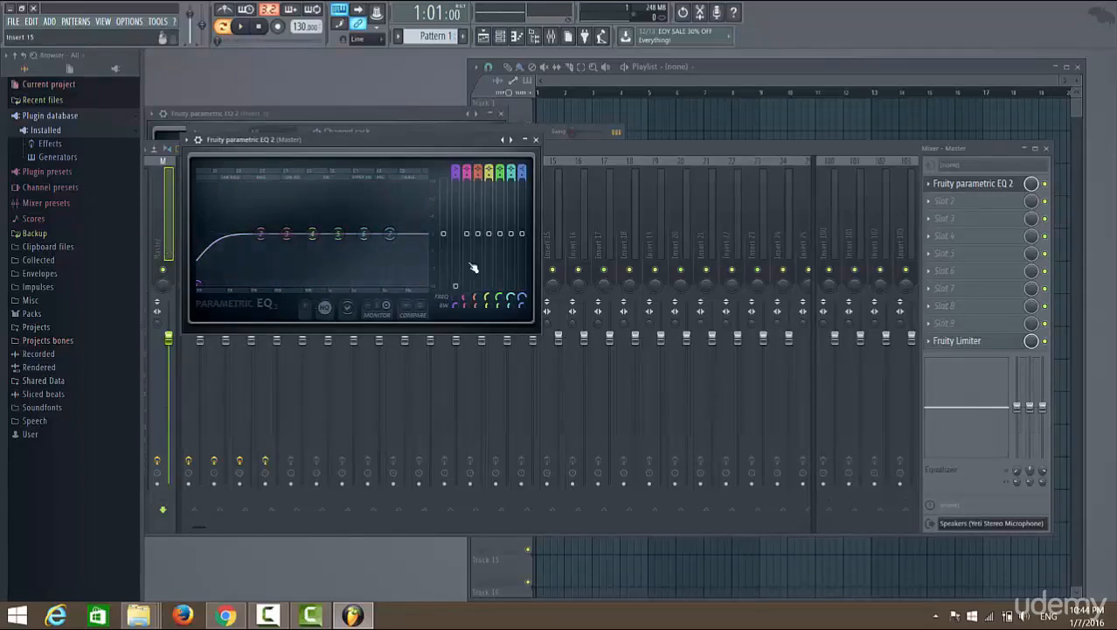
left_click_drag(336, 144, 673, 285)
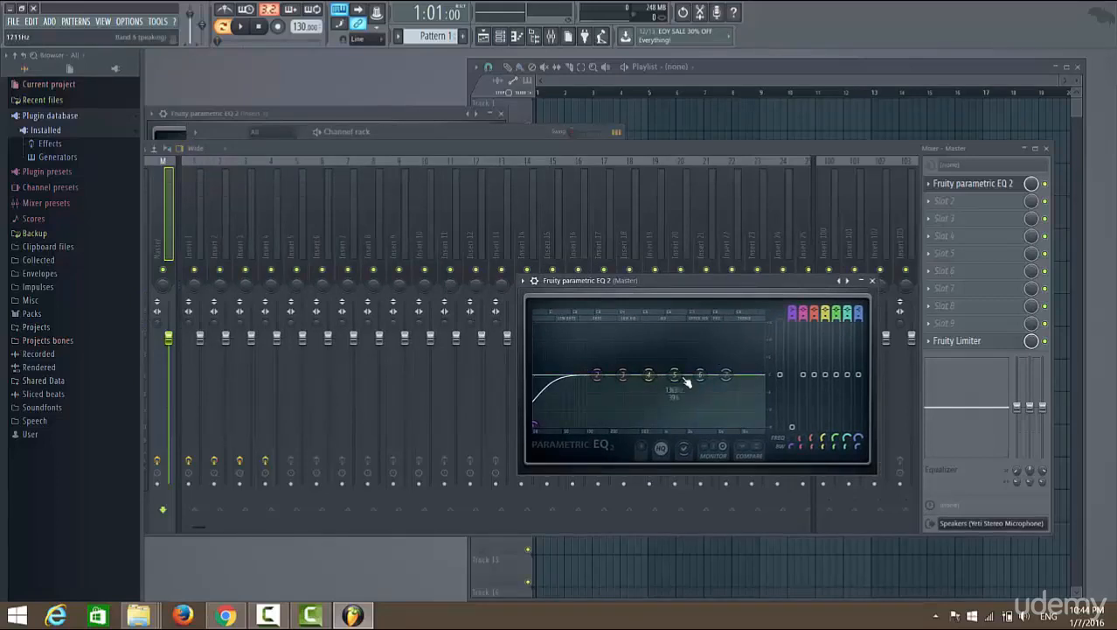
Set band 6 of the Master EQ to a narrower cut of about -4.9 dB near 8275 Hz and boost band 7 at a higher frequency
mouse_move(675, 375)
left_mouse_down()
mouse_move(704, 375)
mouse_move(666, 385)
mouse_move(687, 385)
left_mouse_up()
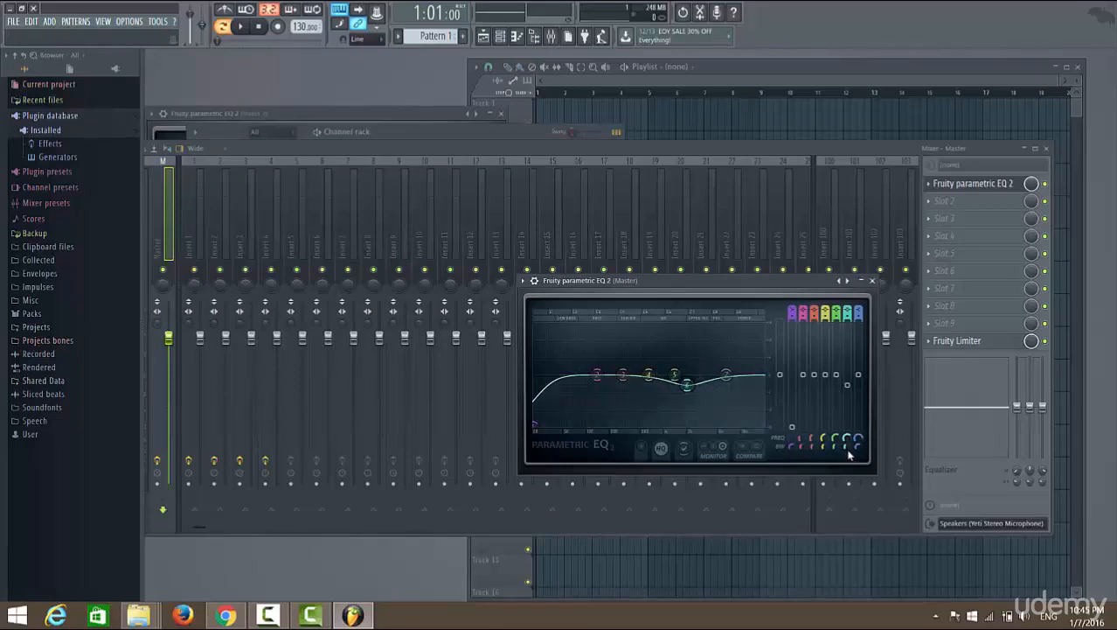
left_click_drag(847, 449, 847, 463)
left_click_drag(687, 385, 691, 386)
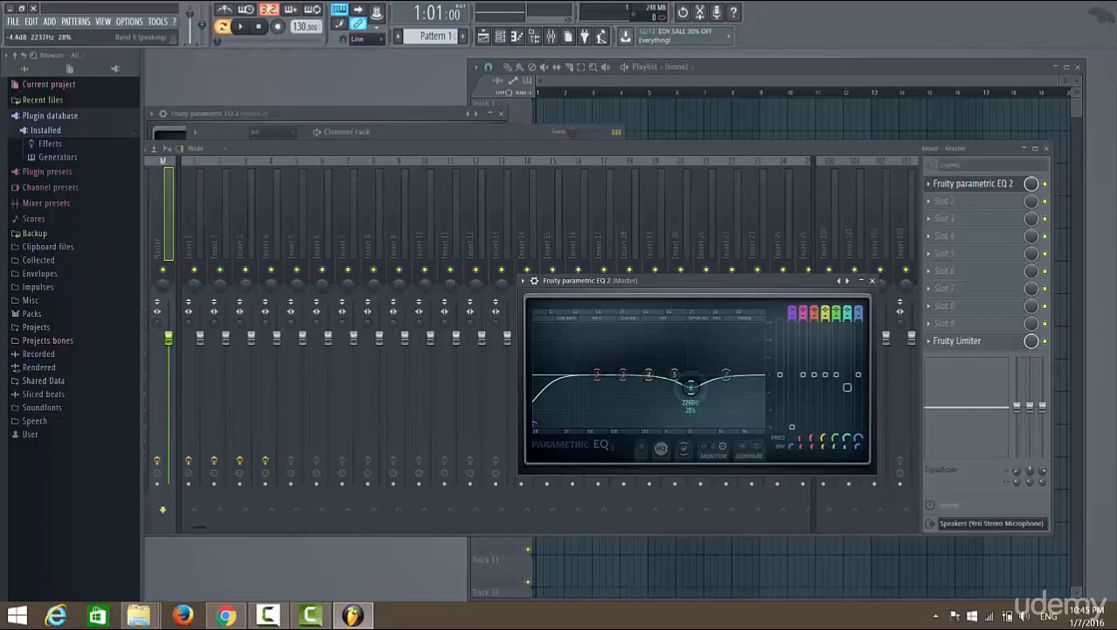
left_click_drag(728, 386, 754, 358)
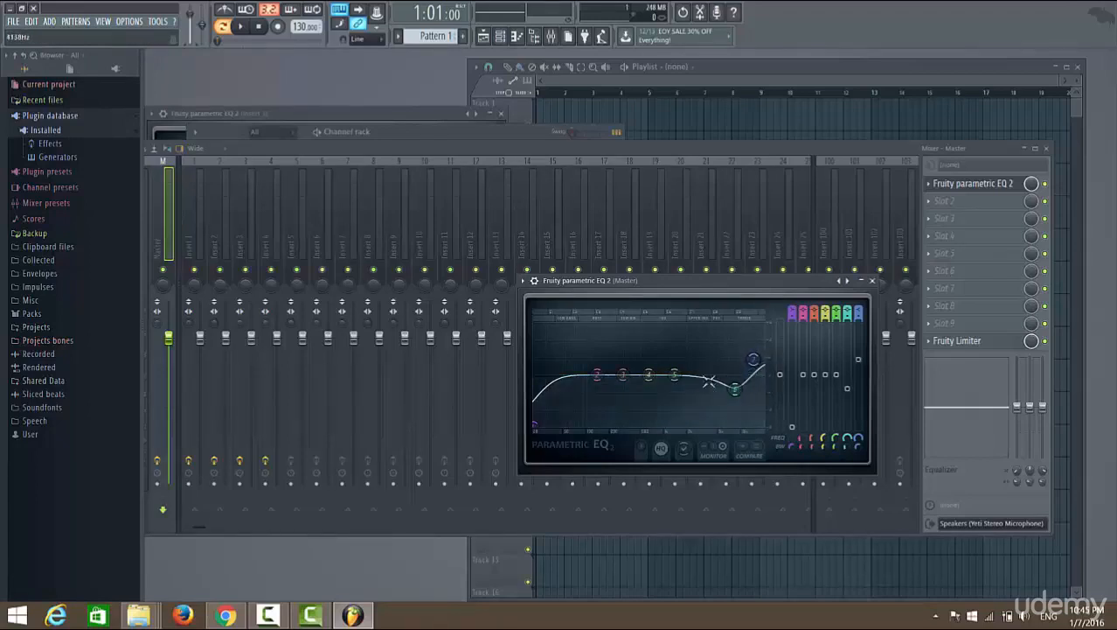
Narrow band 6 to 17% and shift band 5 up just below it as a narrow boost
left_click_drag(678, 380, 719, 374)
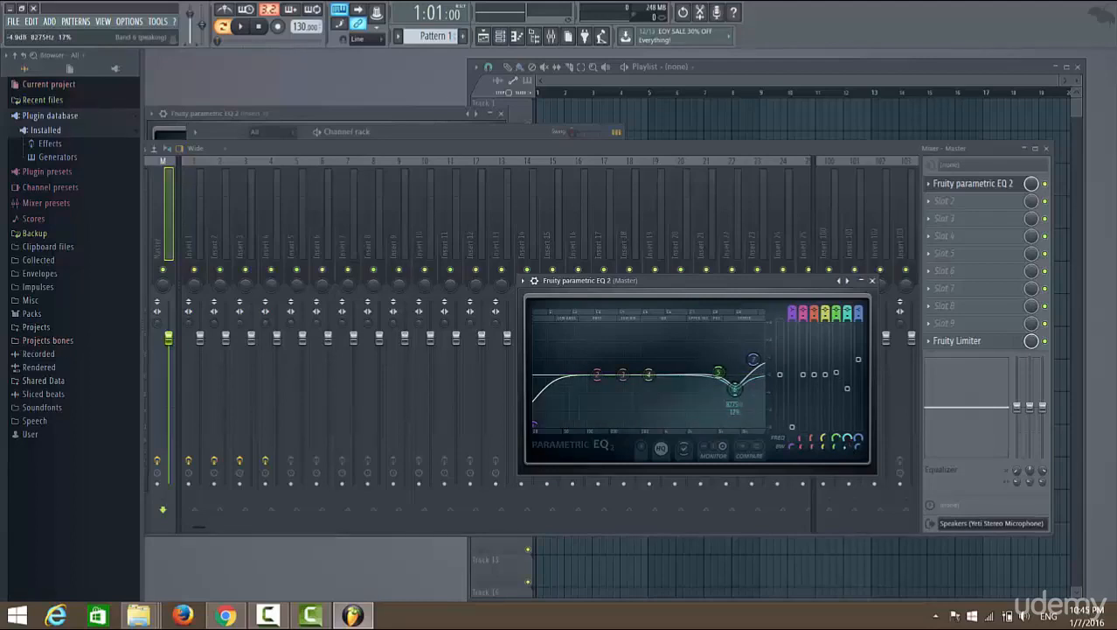
left_click_drag(845, 447, 836, 438)
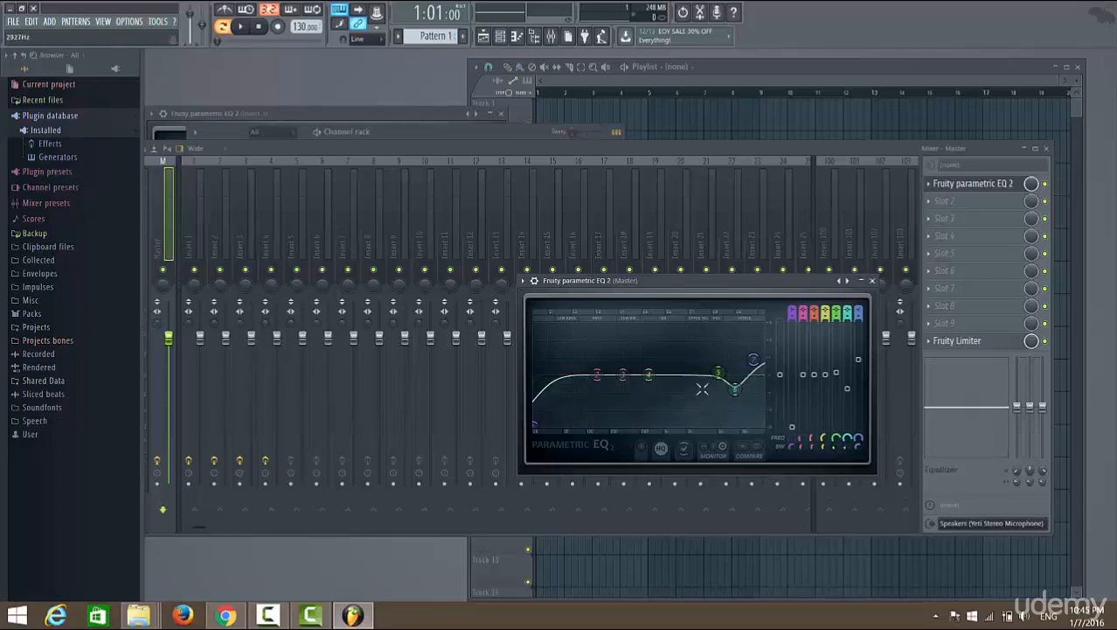
left_click_drag(719, 372, 713, 361)
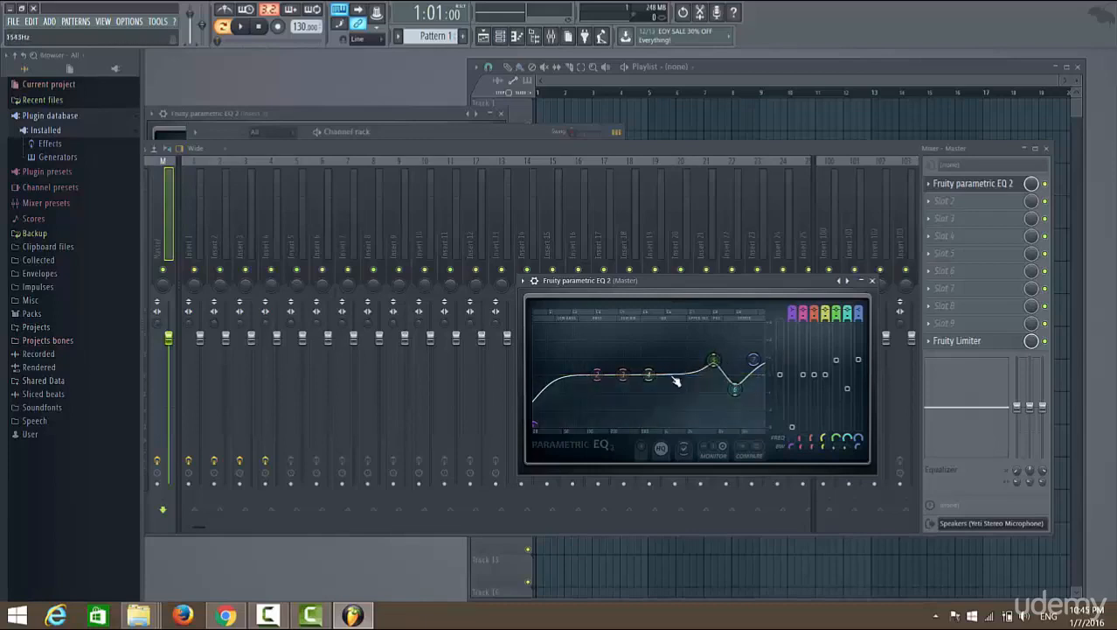
Move band 4 up to a narrower cut near 2280 Hz and ease band 1's low-end cut slightly
left_click_drag(648, 374, 688, 376)
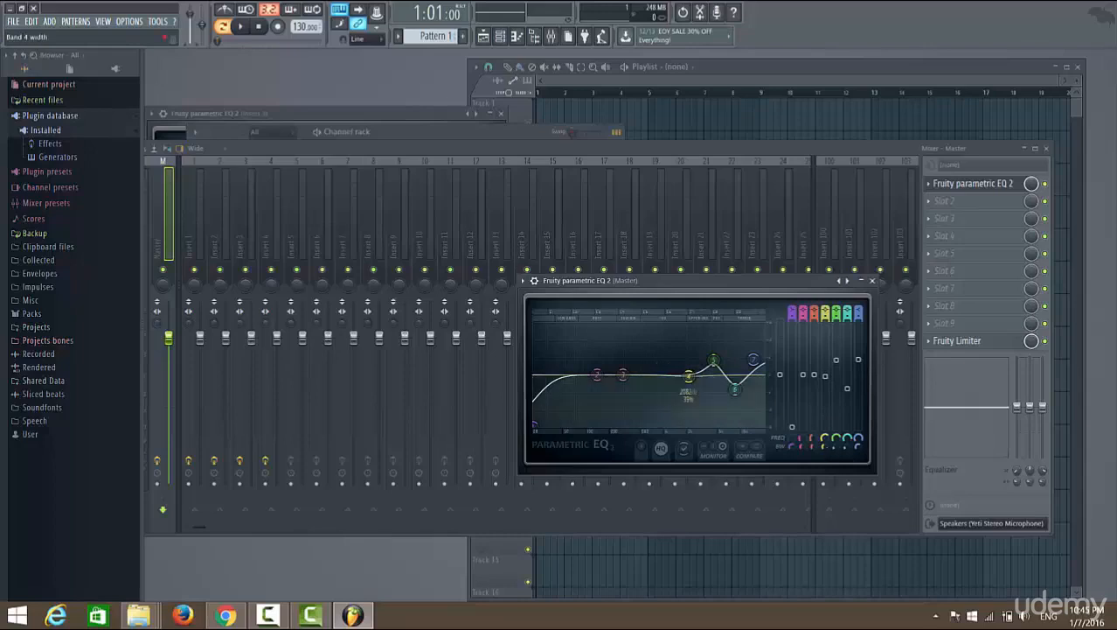
scroll(688, 376, "down", 3)
left_click_drag(688, 376, 692, 386)
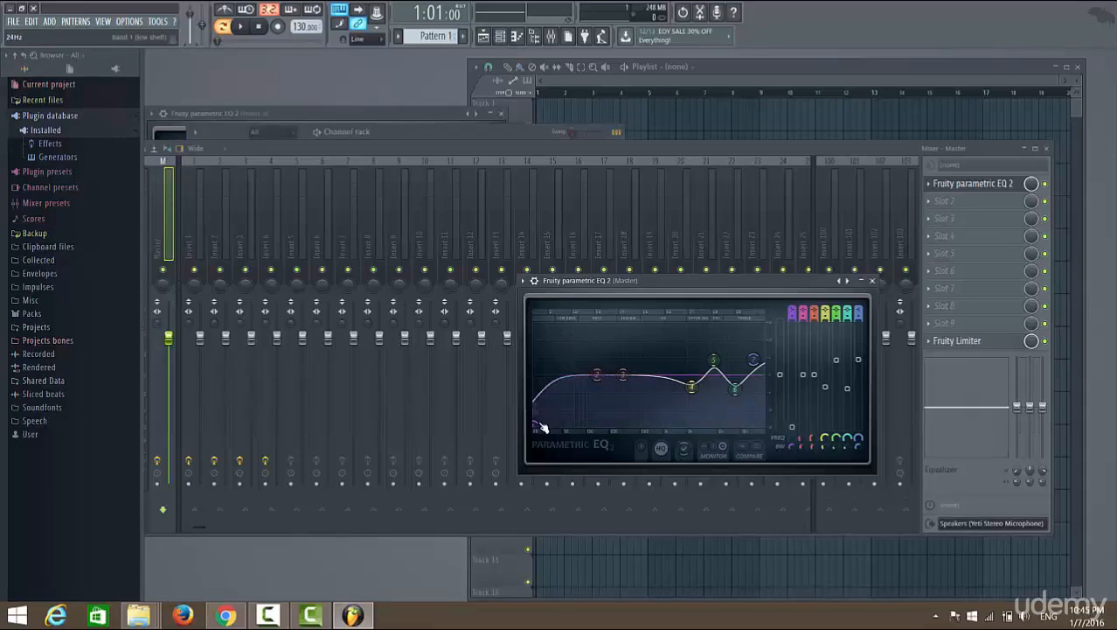
left_click_drag(536, 424, 535, 407)
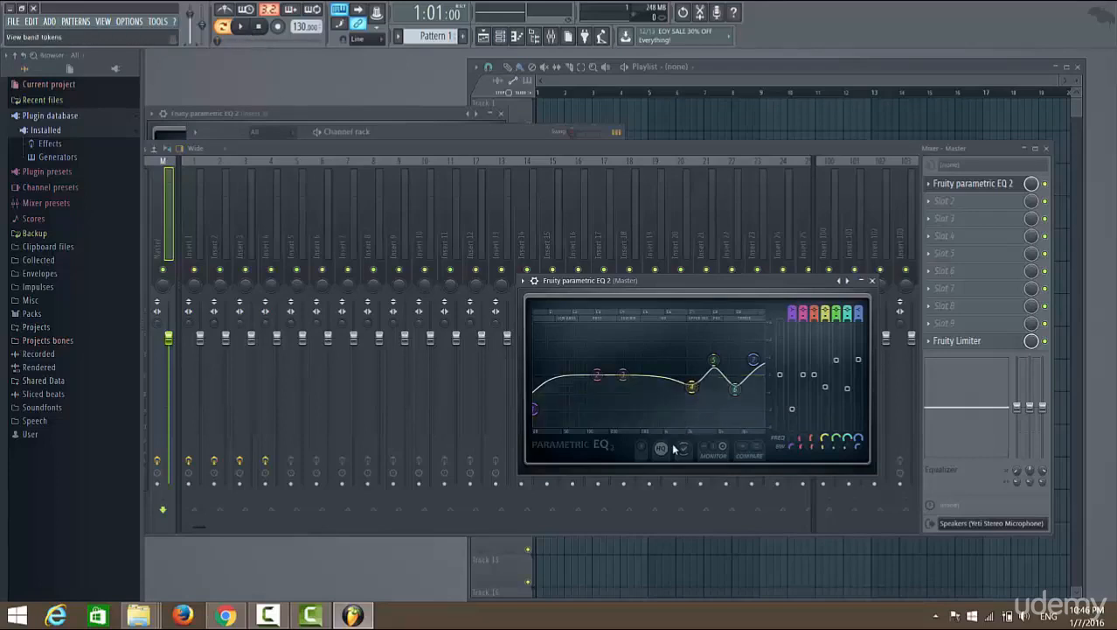
Play the pattern to compare the Master EQ switched off and on, and pause playback
left_click(250, 30)
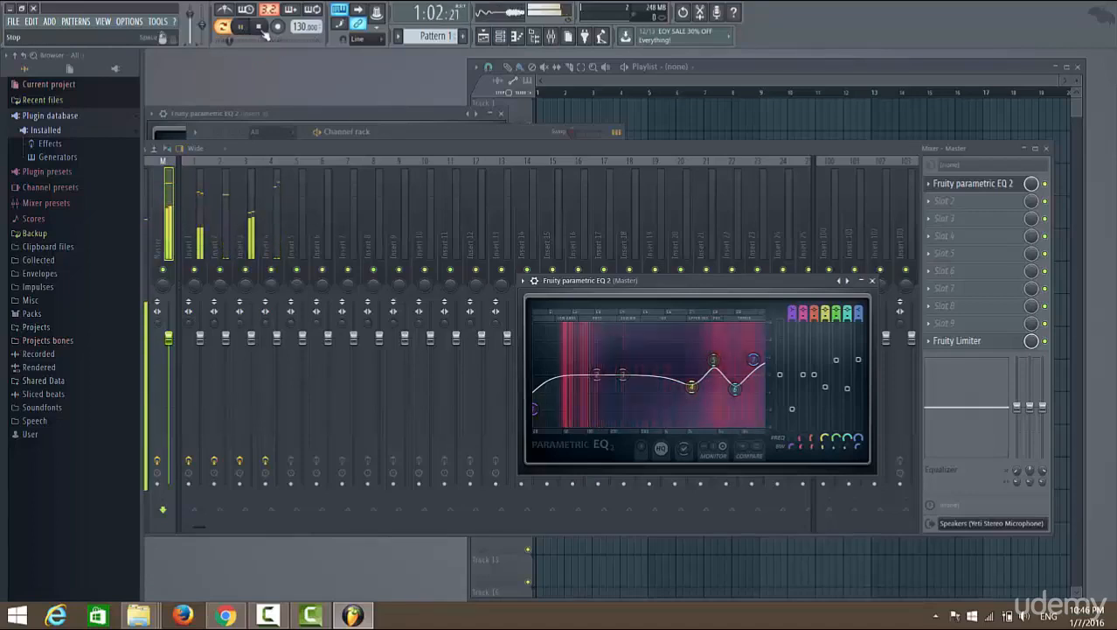
left_click(1046, 184)
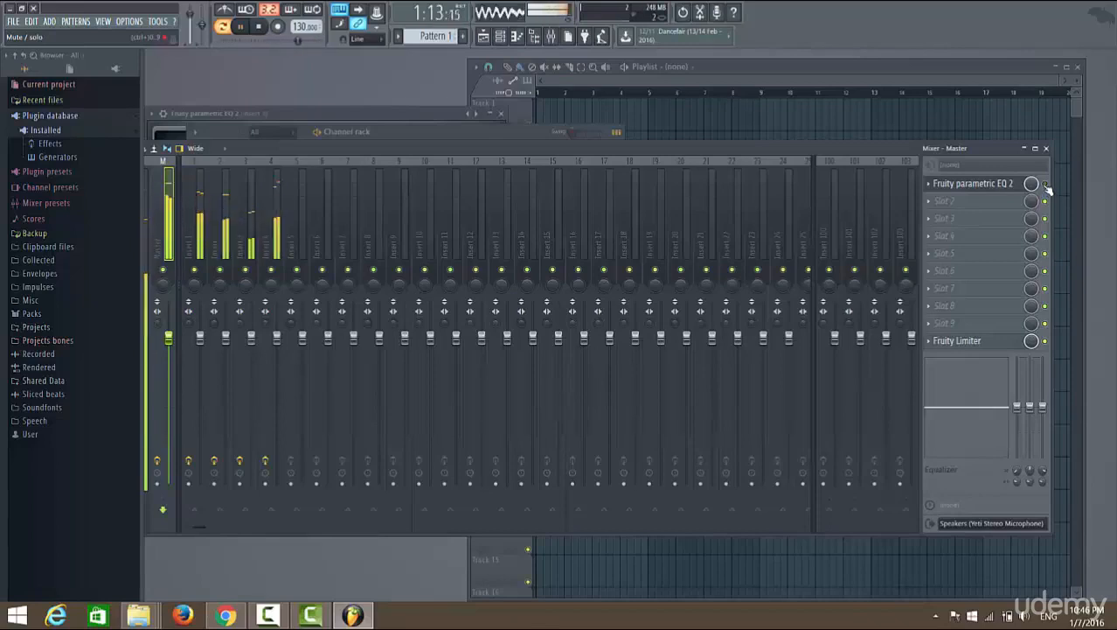
left_click(240, 27)
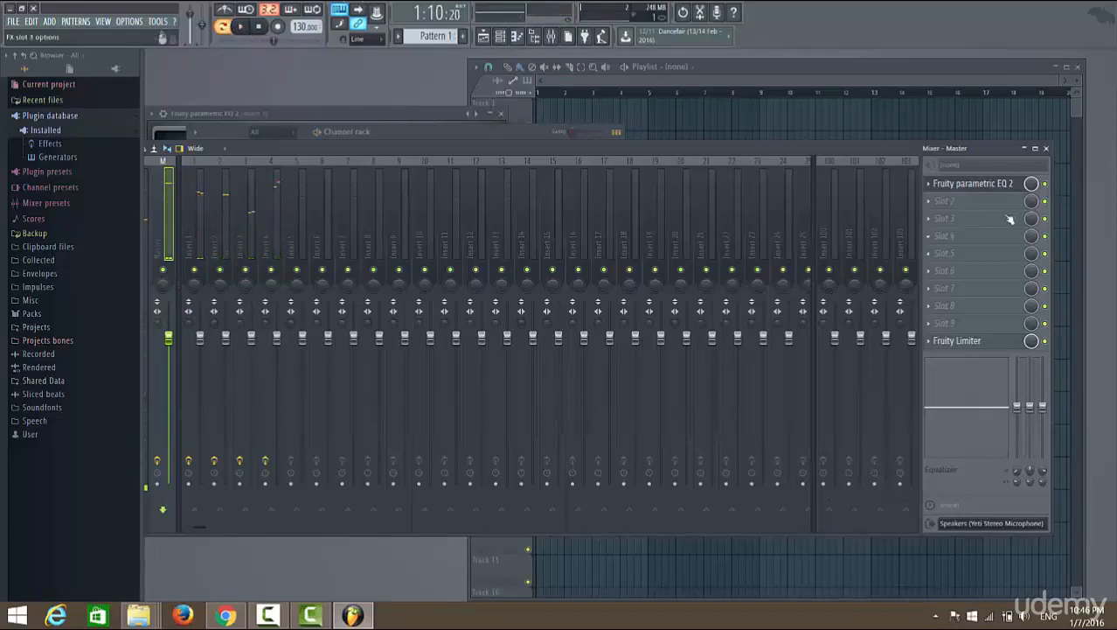
Reopen the Master EQ, deepen band 4's cut and shift it slightly higher while the pattern plays, and stop playback
left_click(1004, 183)
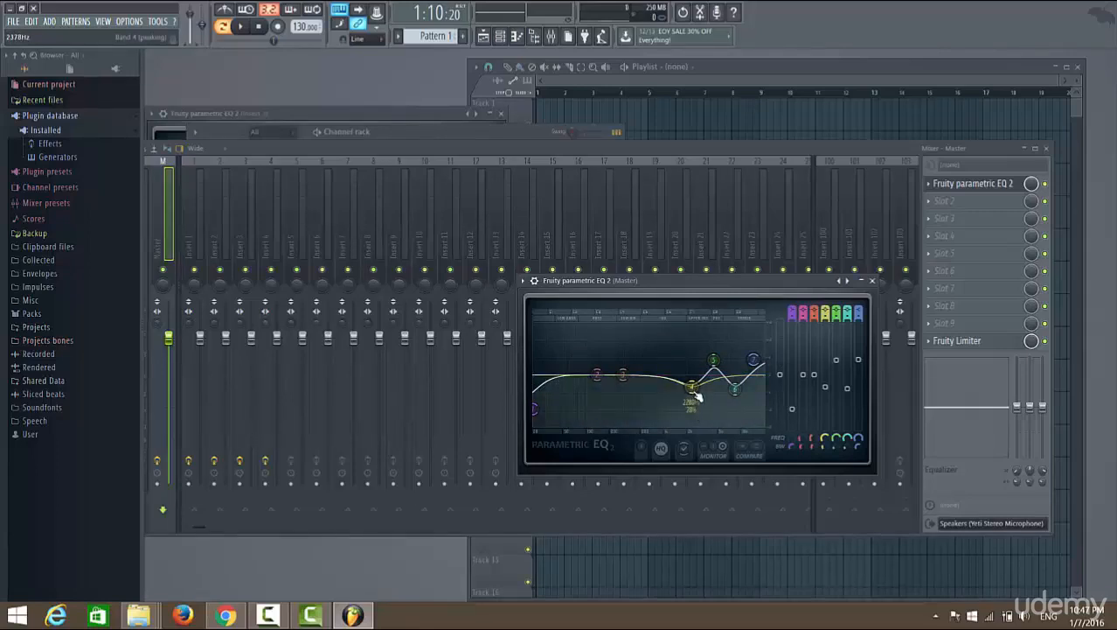
left_click(243, 28)
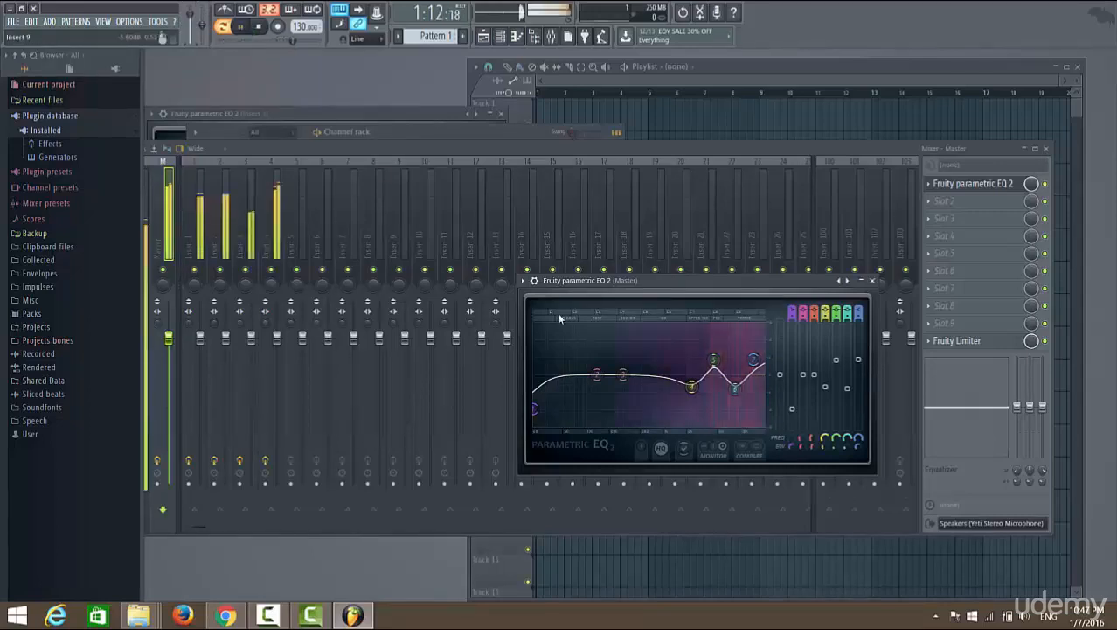
mouse_move(691, 386)
left_mouse_down()
mouse_move(691, 342)
mouse_move(696, 391)
left_mouse_up()
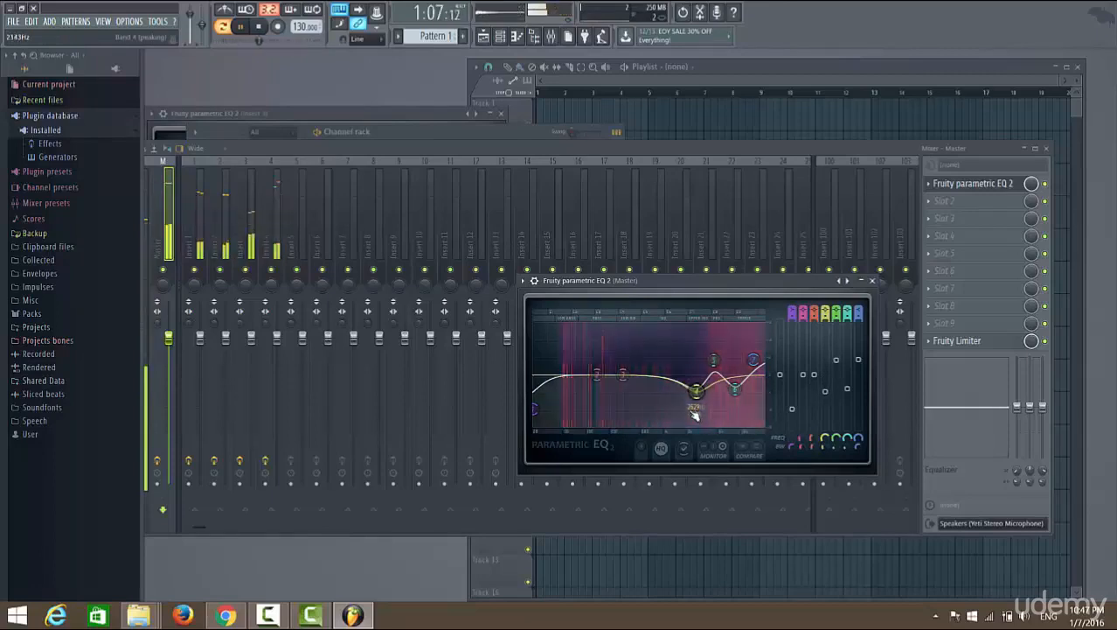
left_click_drag(697, 391, 699, 392)
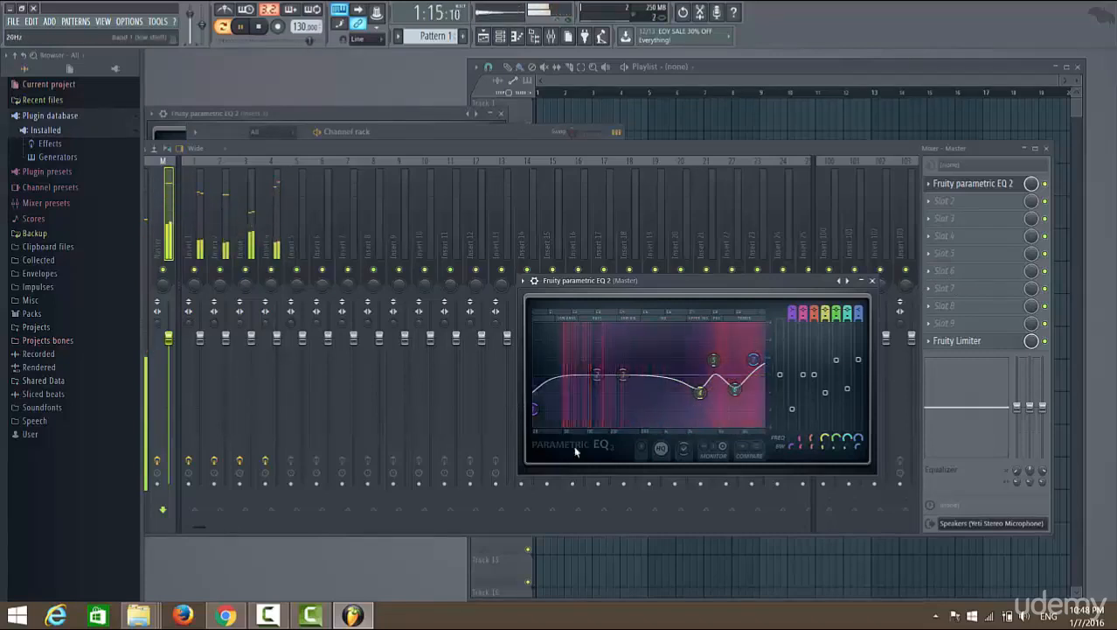
key("space")
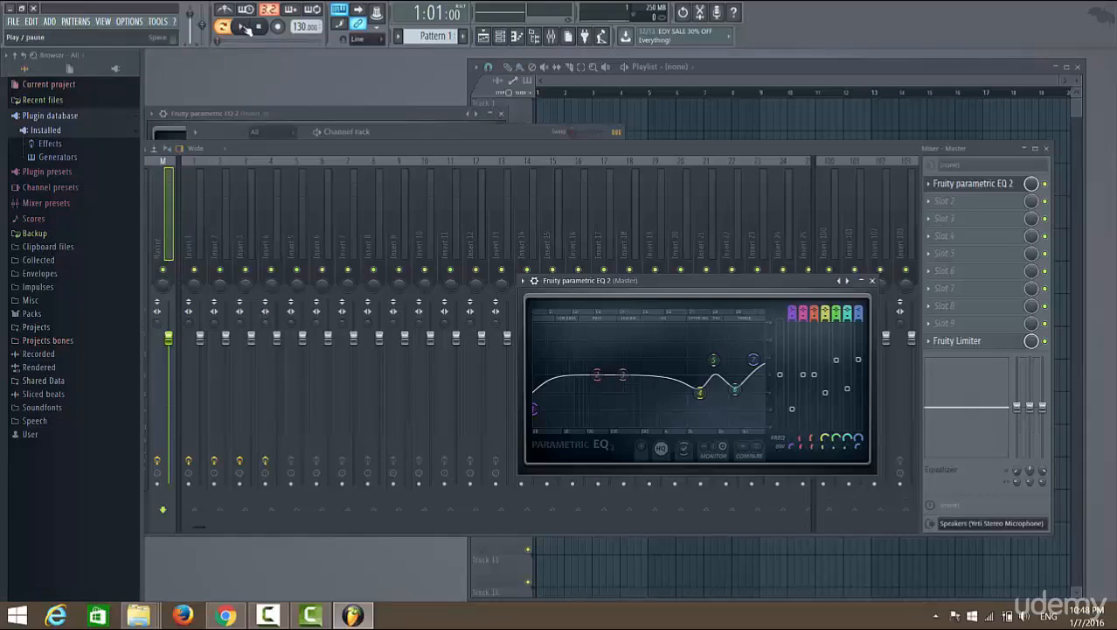
Play the pattern from the start, bypass the Master's parametric EQ during playback, and stop
left_click(246, 28)
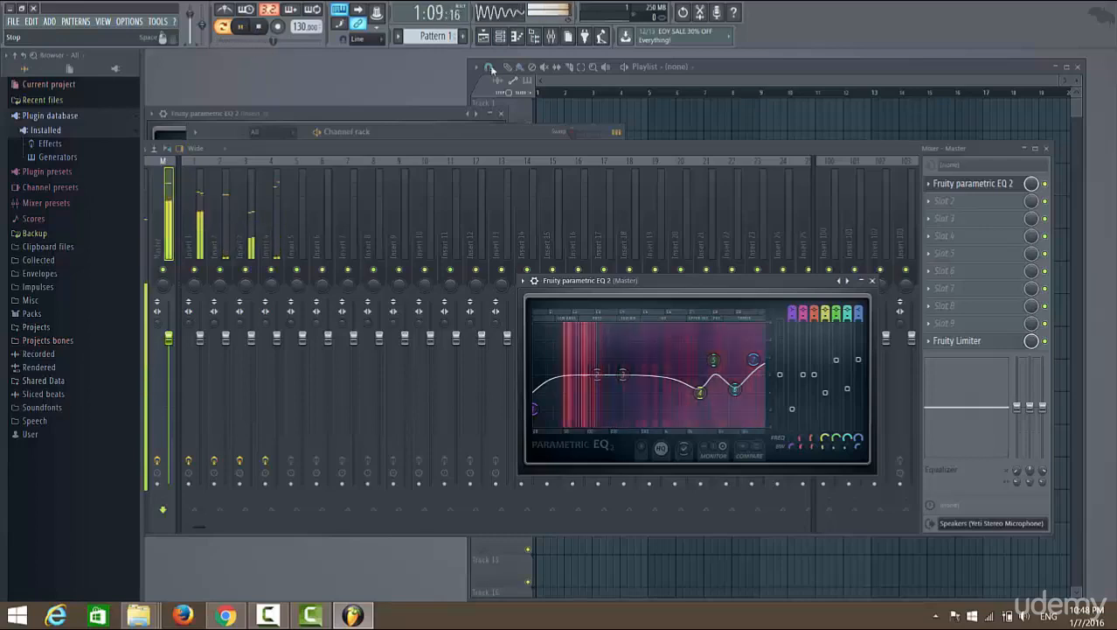
left_click(1047, 185)
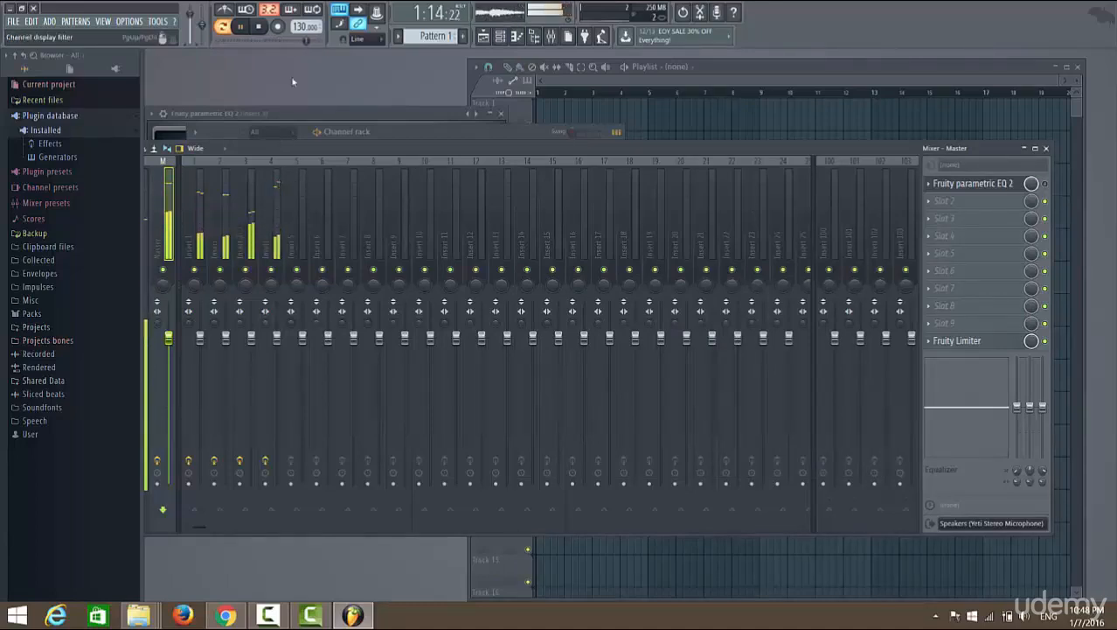
left_click(259, 26)
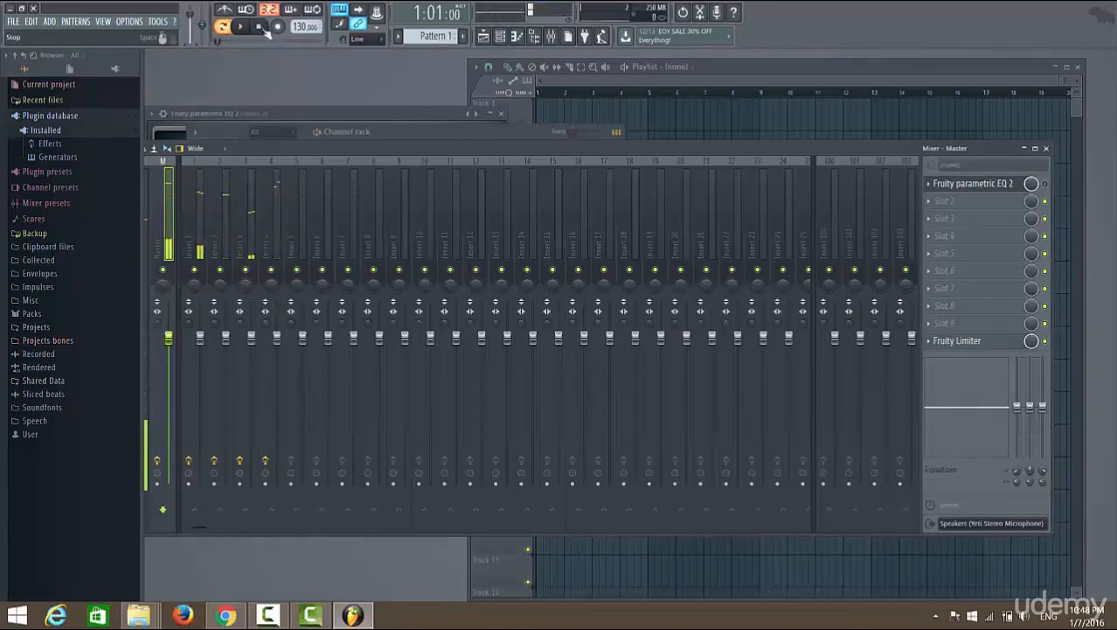
Bypass Fruity parametric EQ 2 on Inserts 4, 3, 2 and 1, and select the Master track
left_click(277, 210)
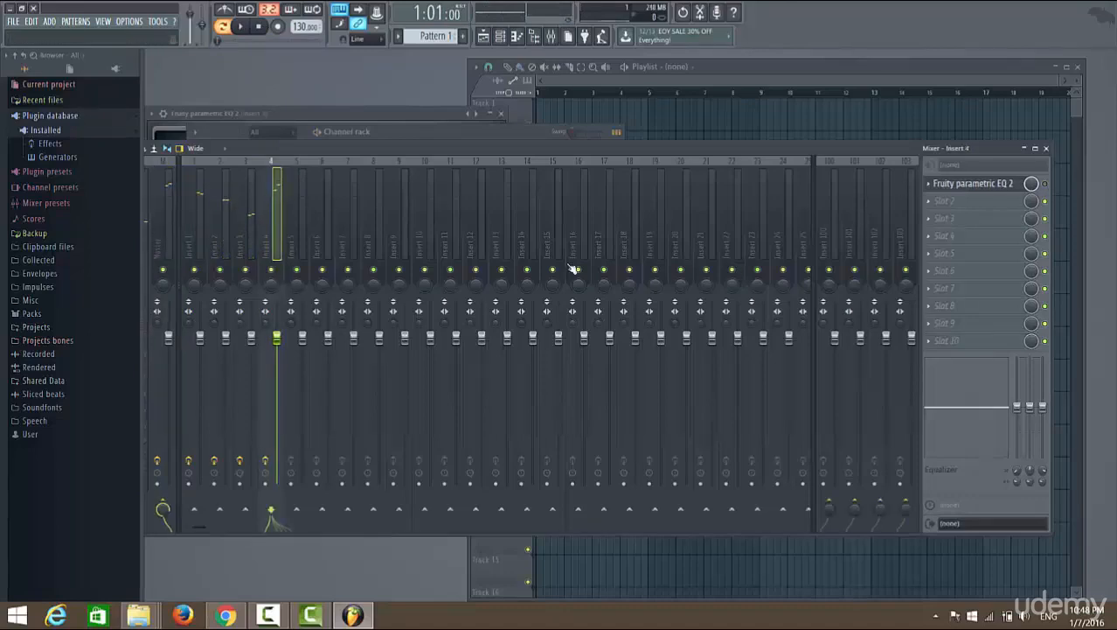
left_click(250, 191)
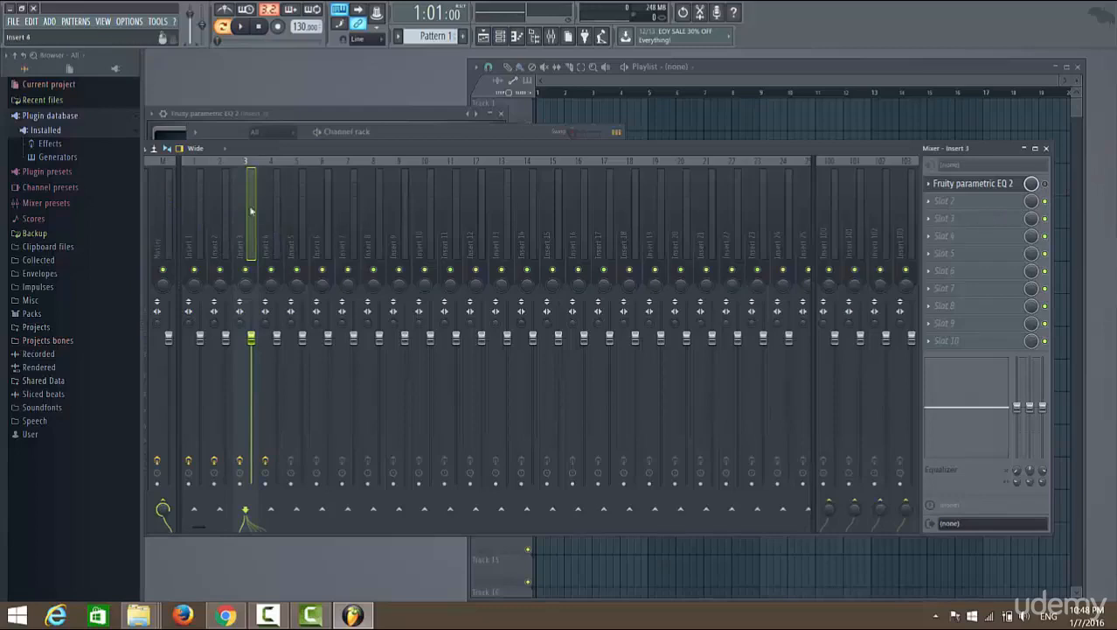
left_click(219, 194)
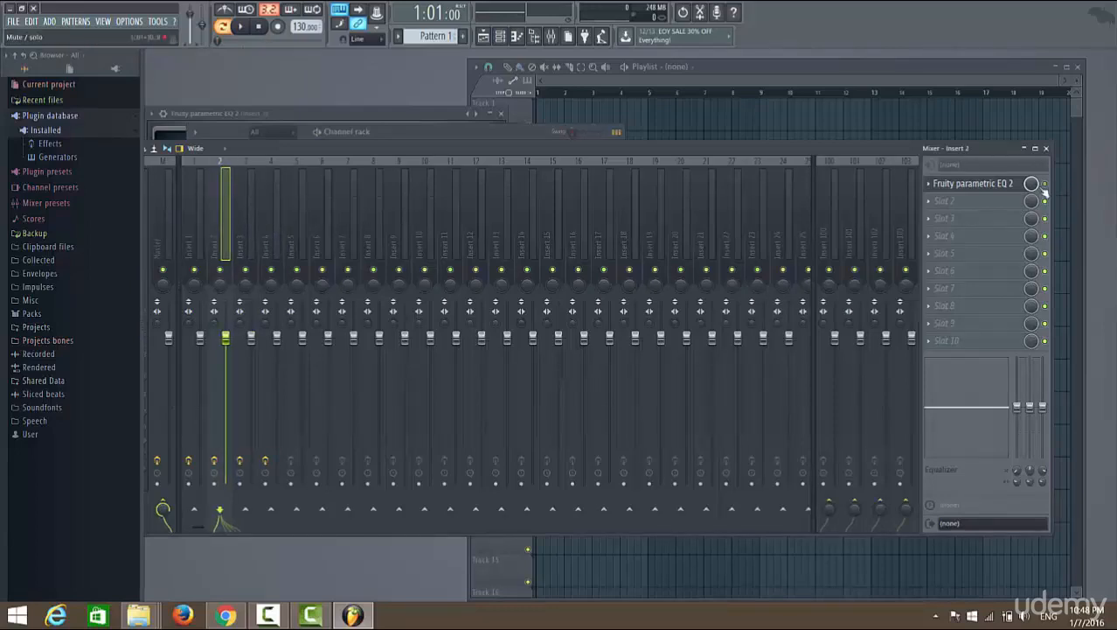
left_click(199, 188)
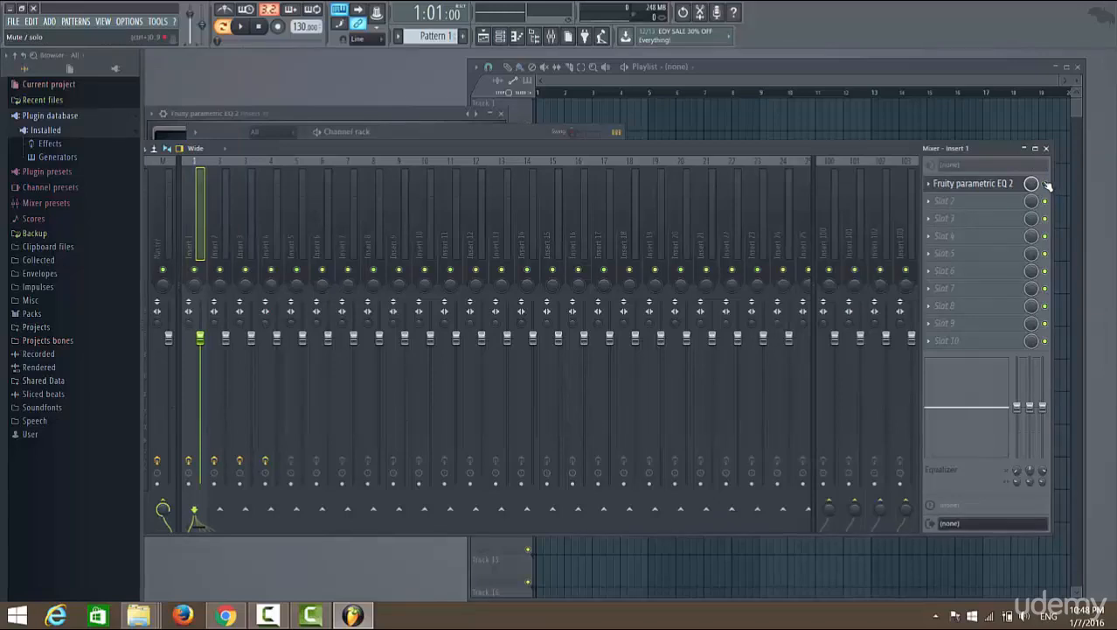
left_click(1046, 184)
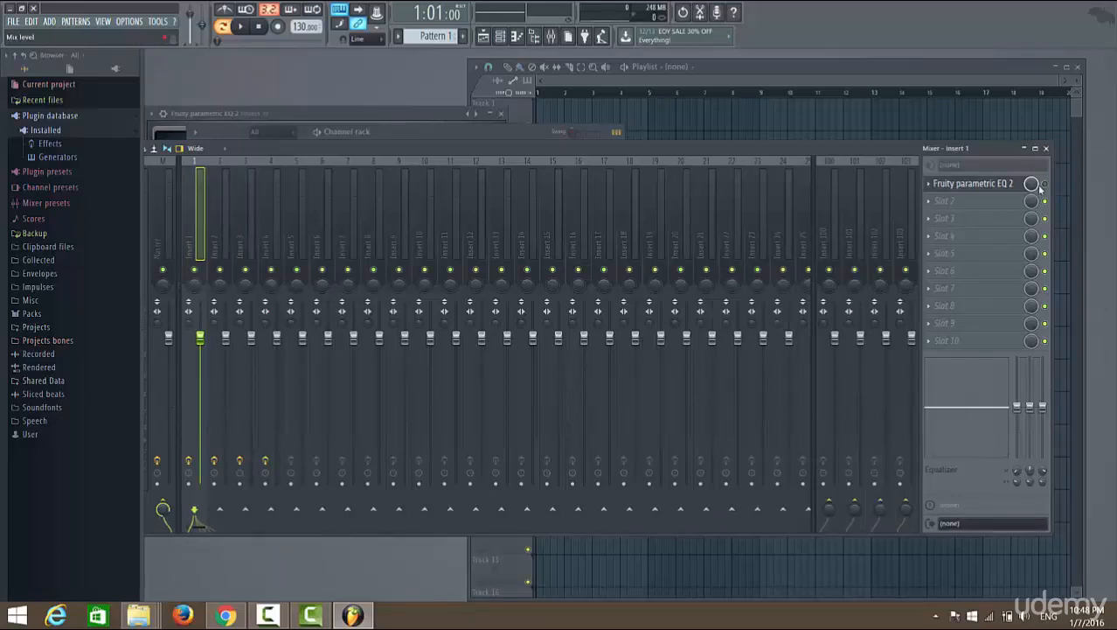
left_click(161, 189)
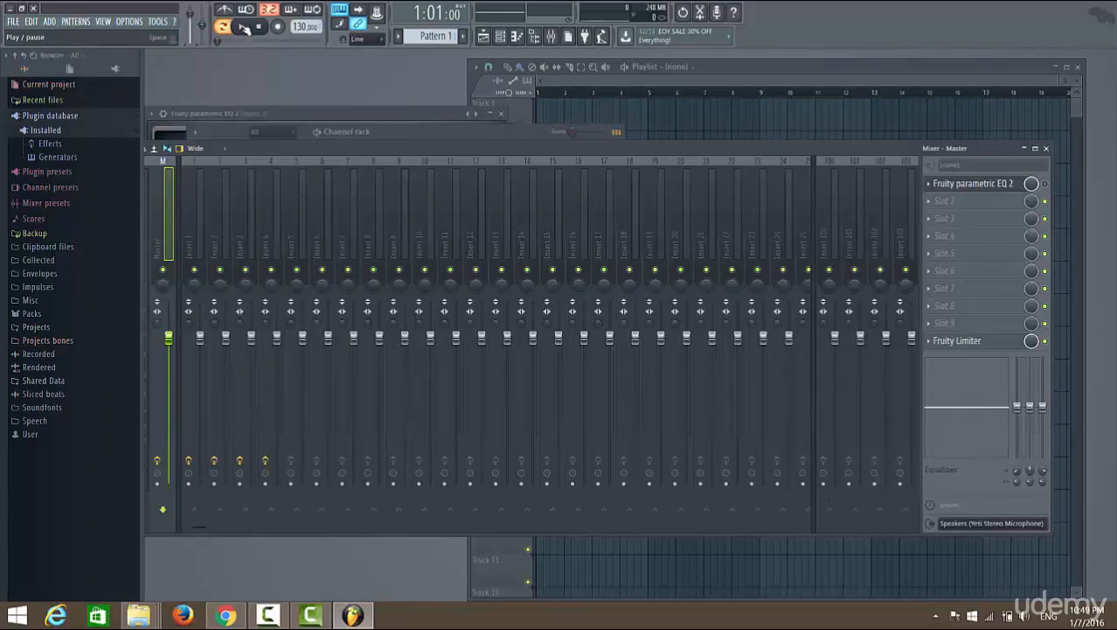
Play the pattern with all EQs bypassed, and re-enable Fruity parametric EQ 2 on Inserts 4, 3, 2, 1 and the Master
left_click(244, 28)
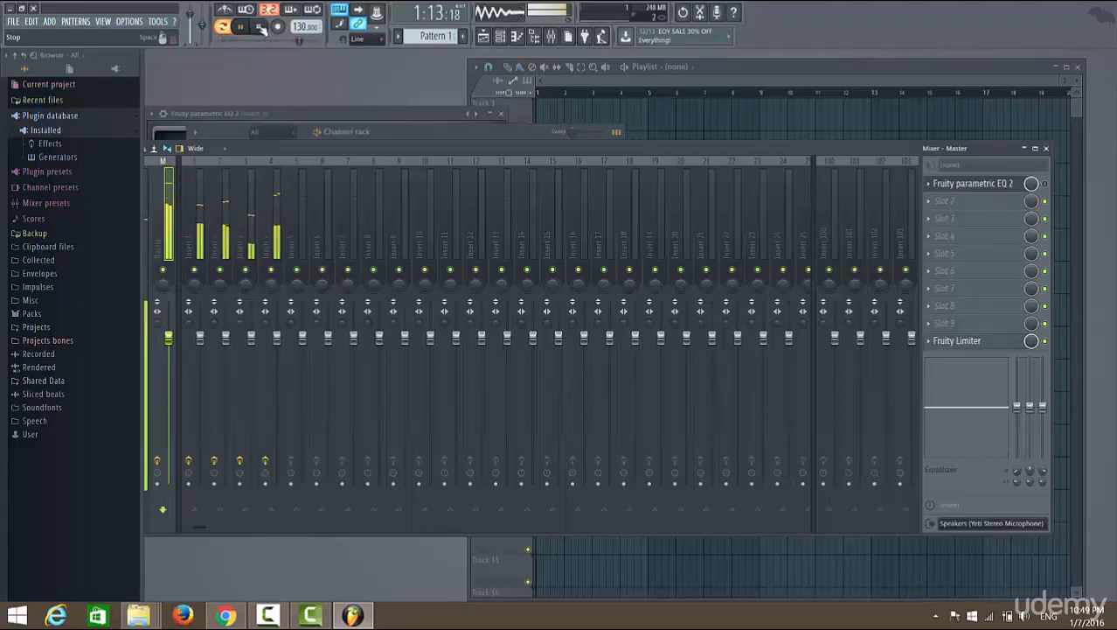
left_click(260, 28)
left_click(274, 206)
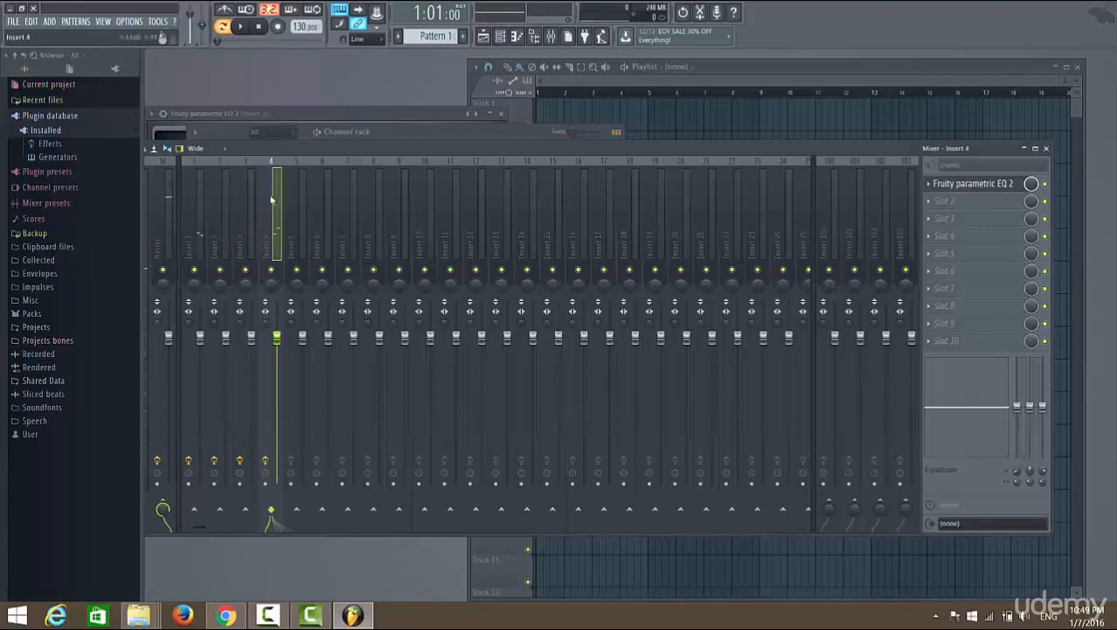
key("Left")
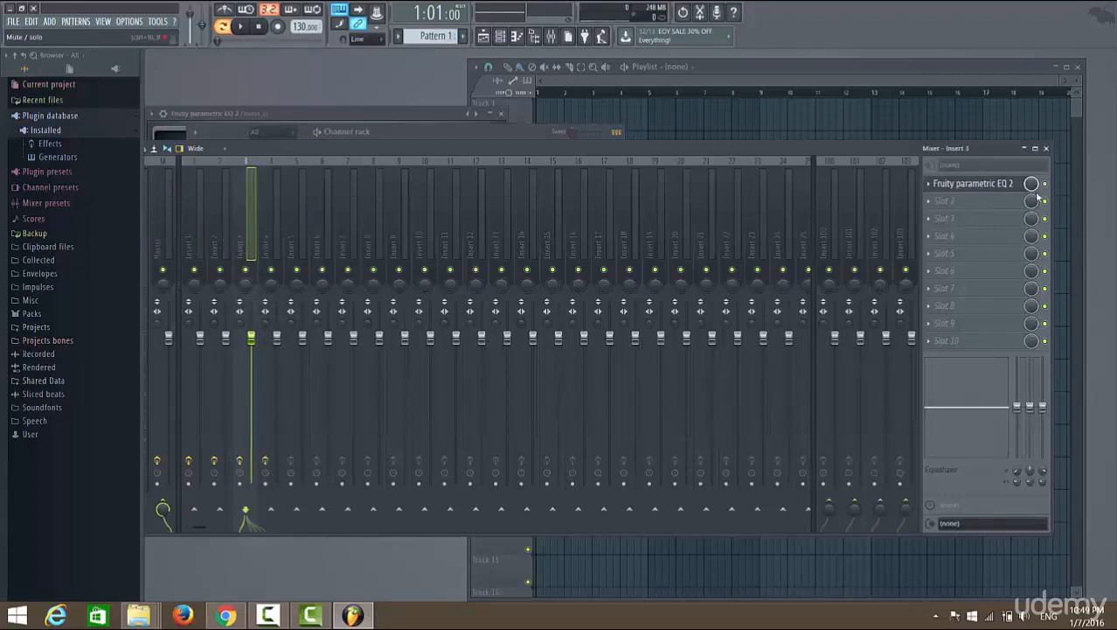
key("Left")
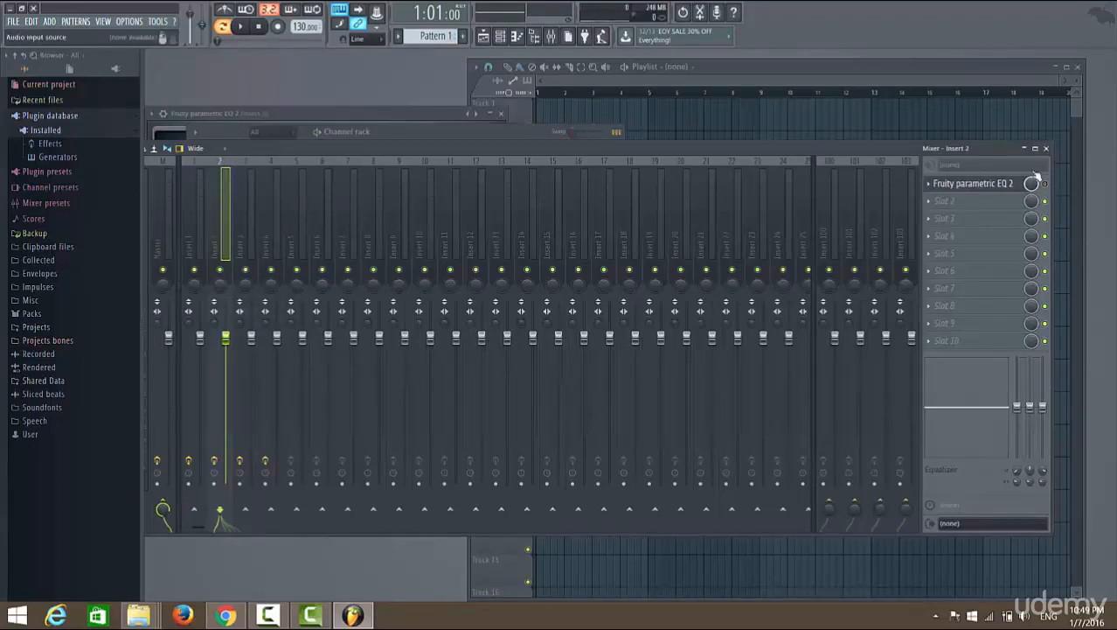
key("Left")
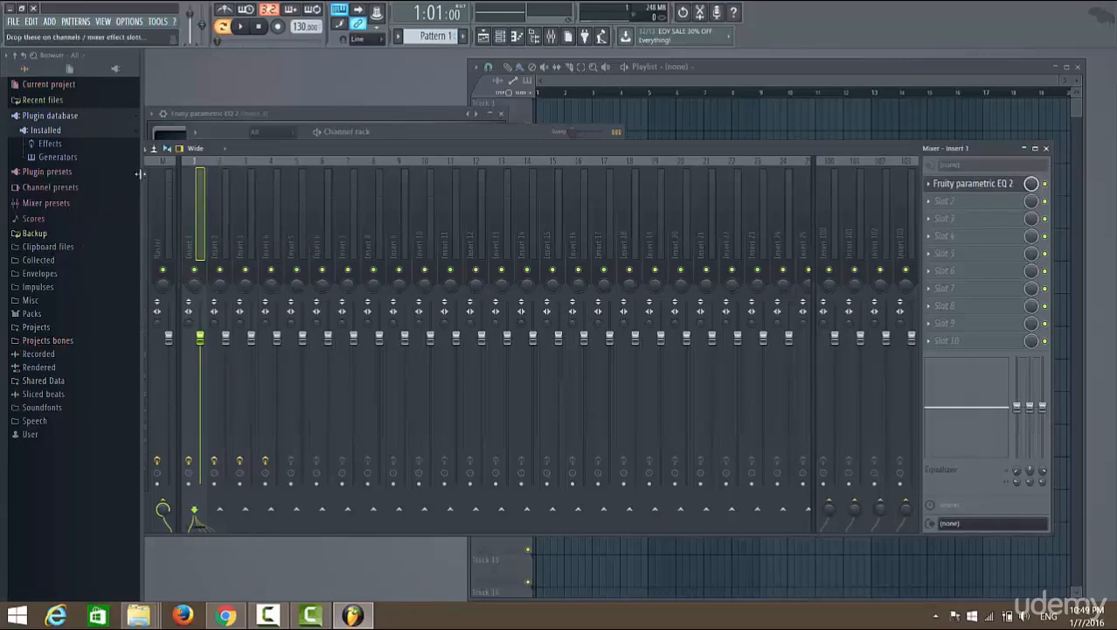
key("Left")
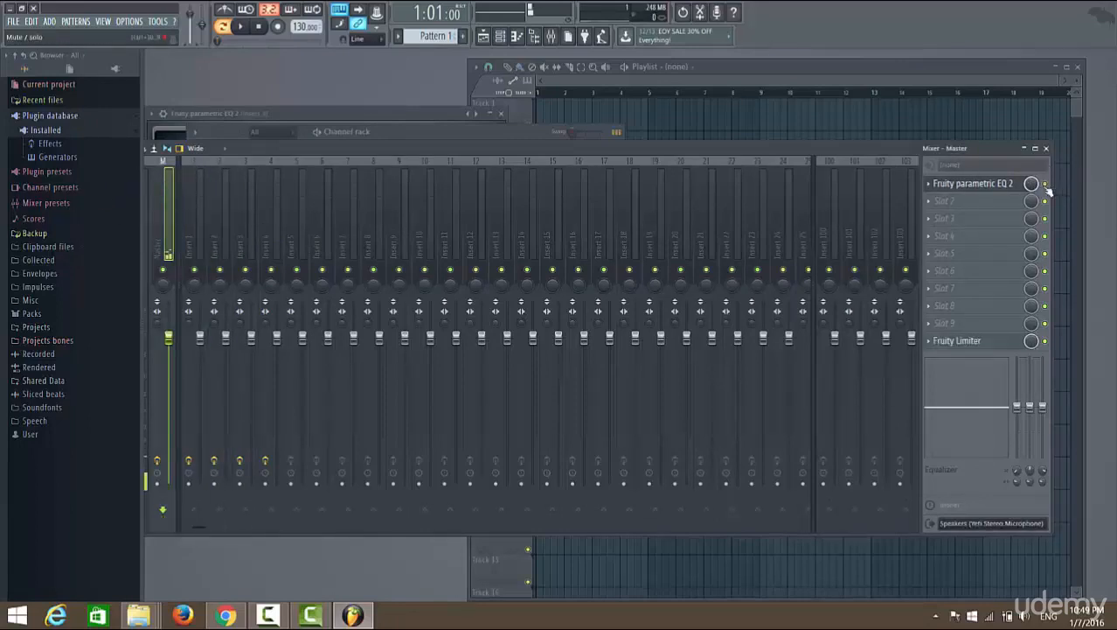
Play the pattern from the start several times with all parametric EQs enabled, and stop playback
left_click(240, 26)
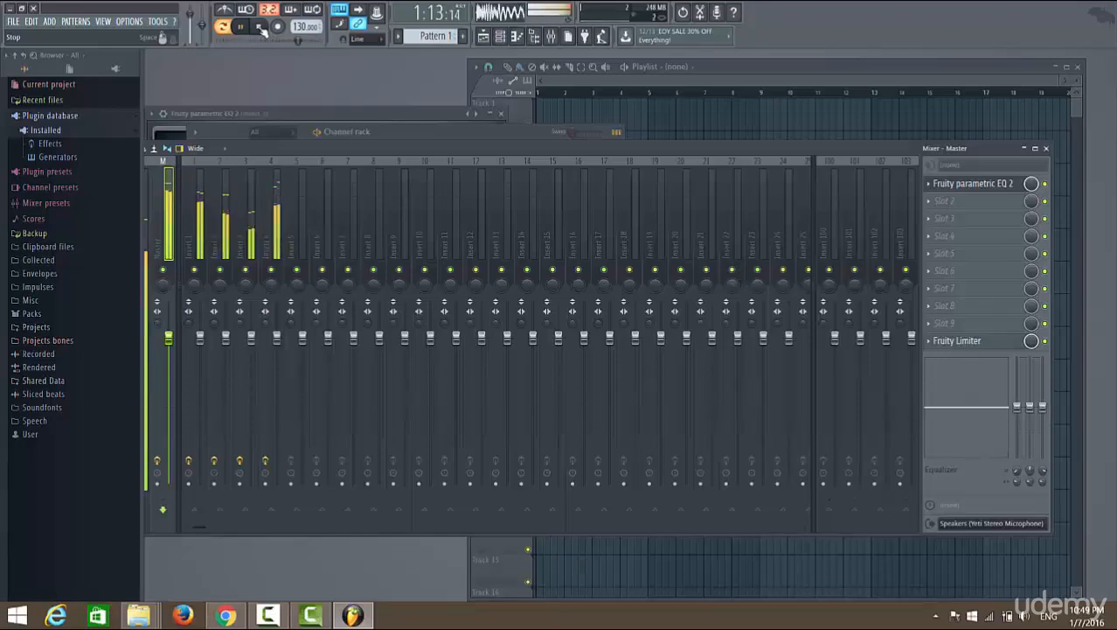
left_click(261, 27)
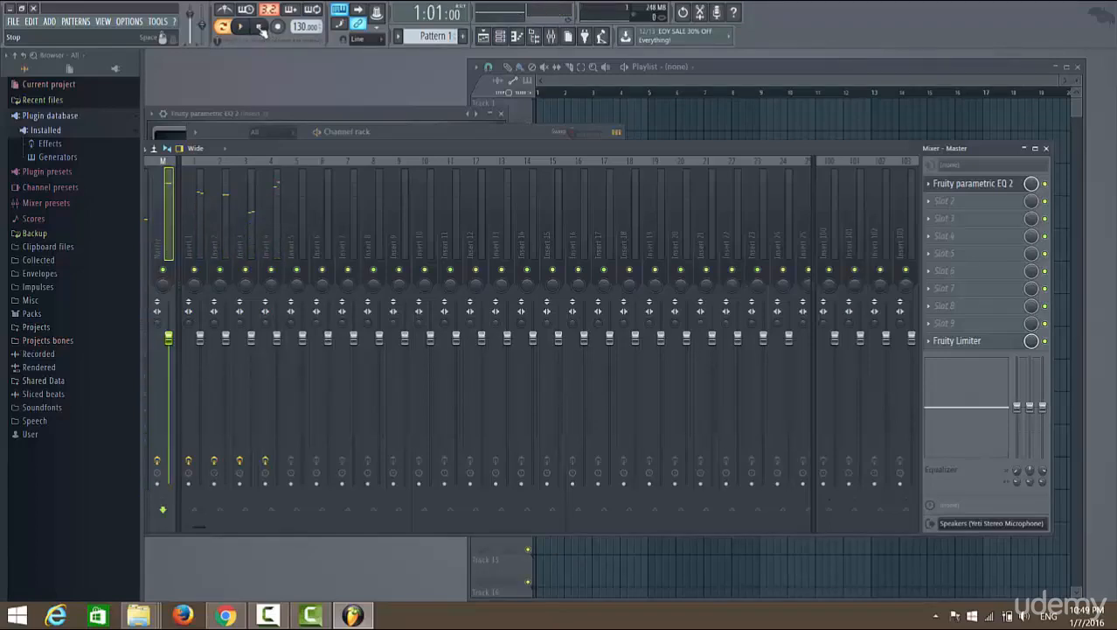
key("space")
left_click(260, 27)
left_click(244, 27)
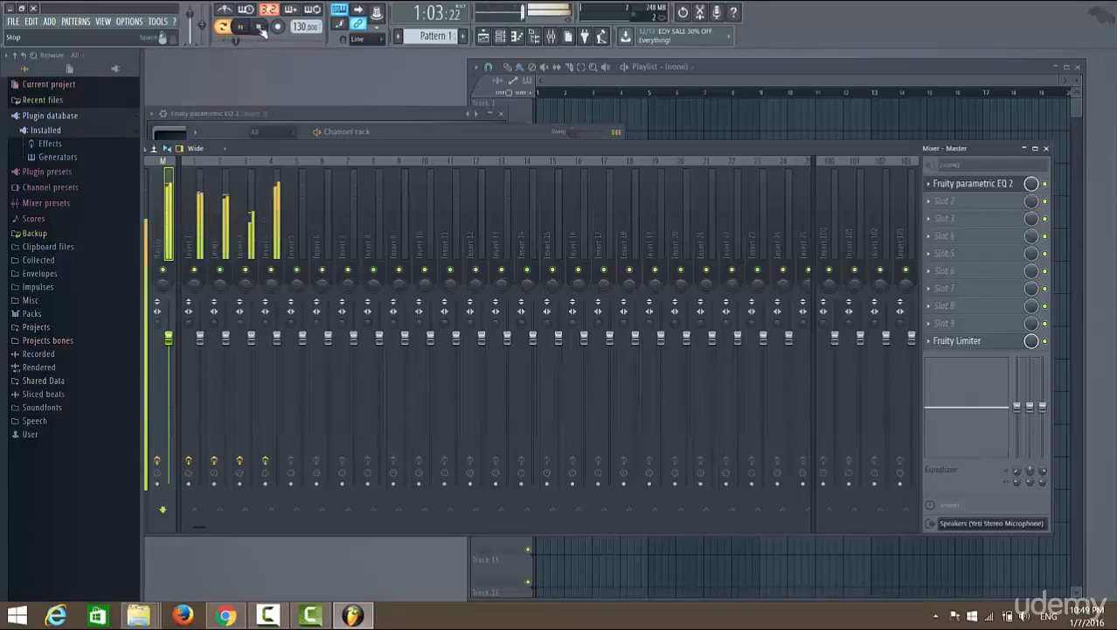
left_click(259, 27)
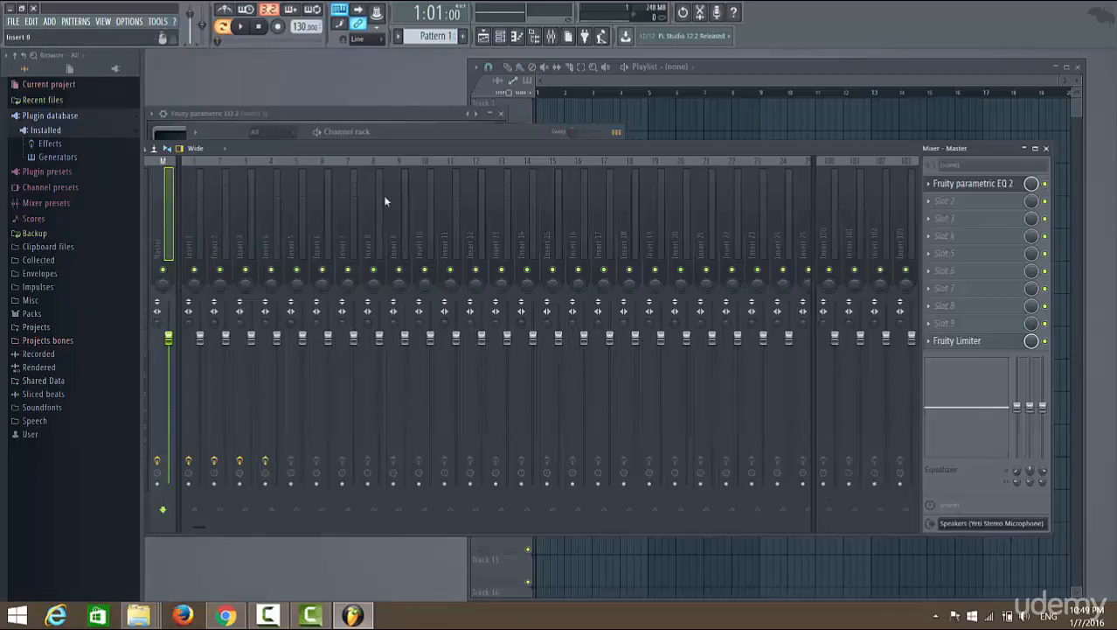
left_click(243, 27)
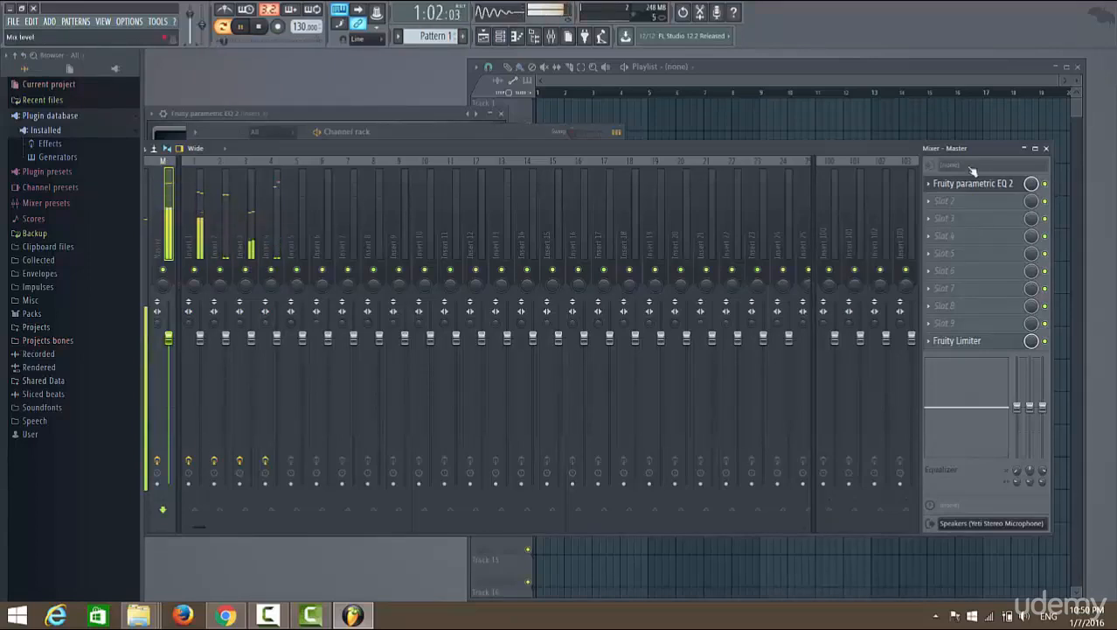
left_click(258, 26)
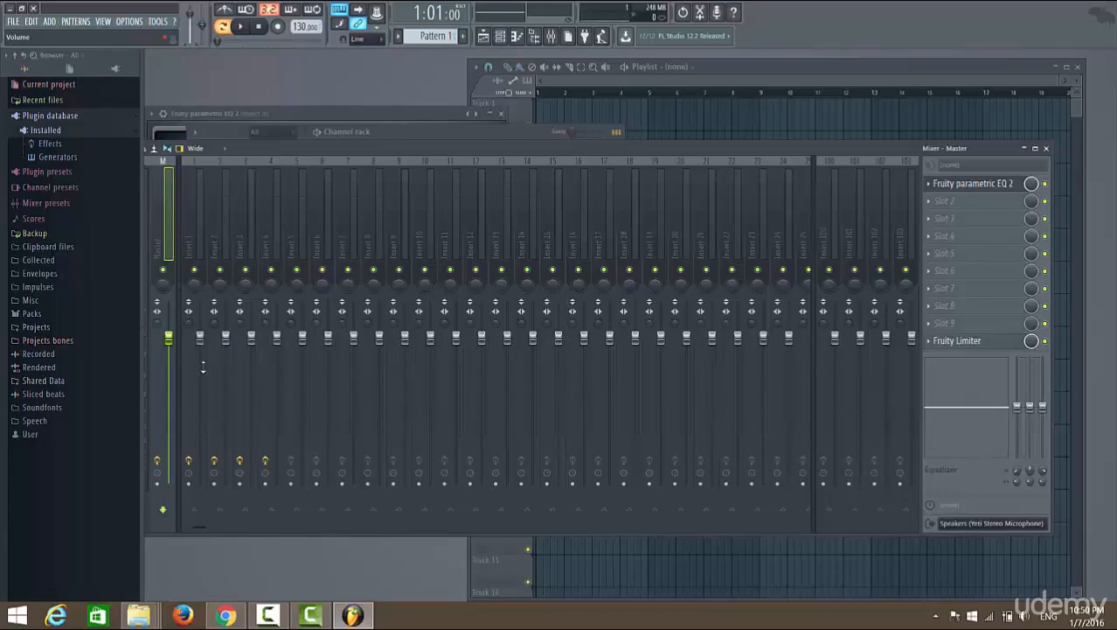
Bypass the Master's Fruity Limiter and, while the pattern plays, lower the Insert 4 fader and set Insert 1 to -1.2 dB
left_click(1045, 341)
key("space")
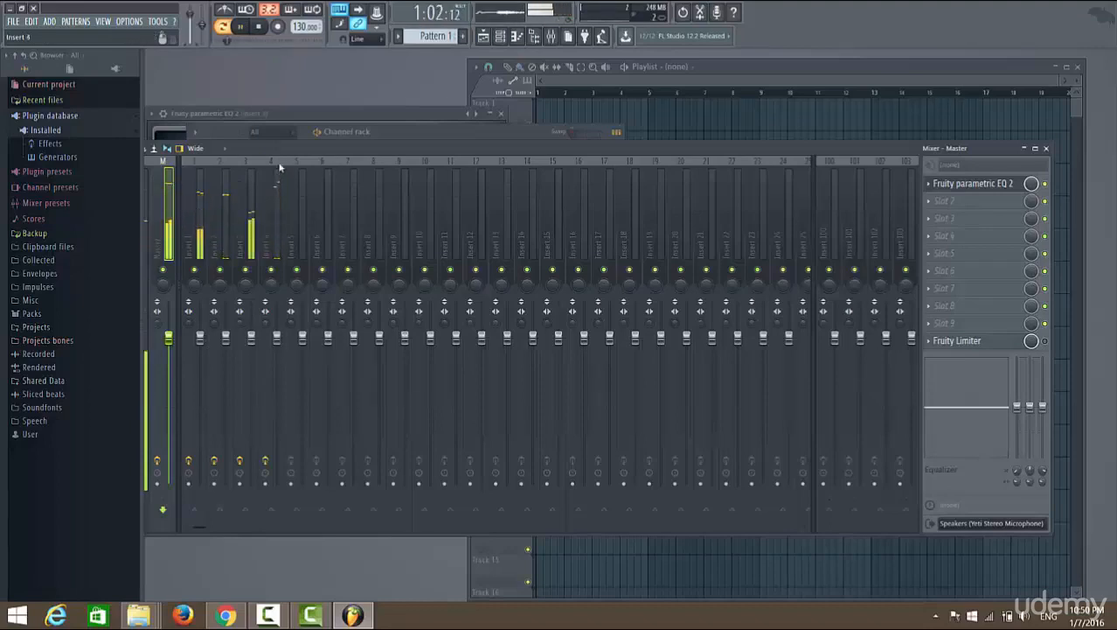
left_click_drag(282, 339, 278, 357)
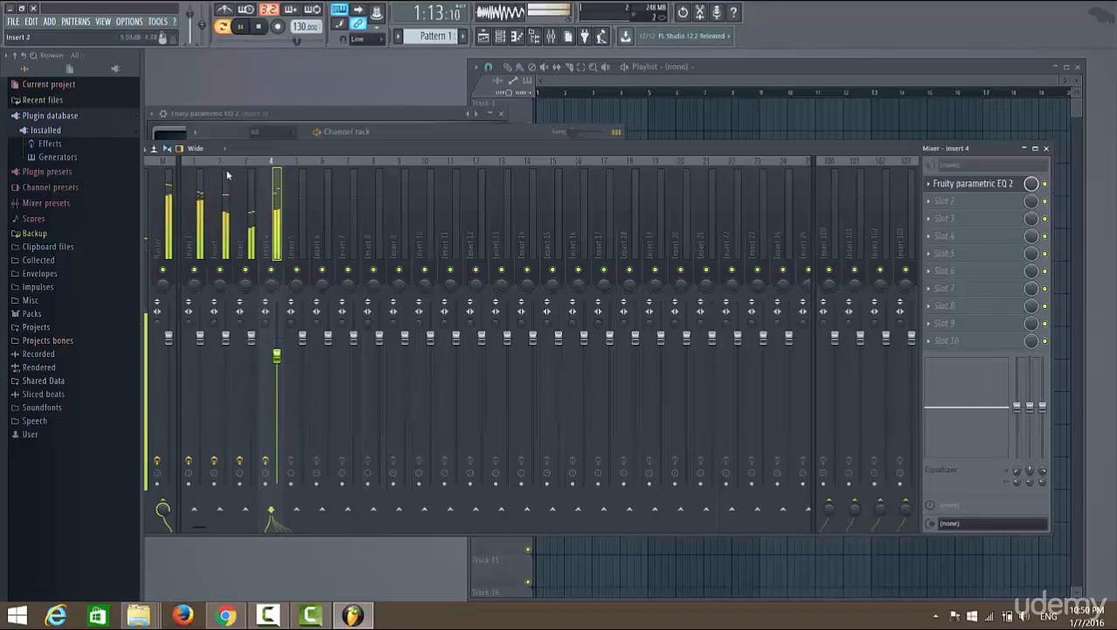
left_click_drag(202, 341, 203, 348)
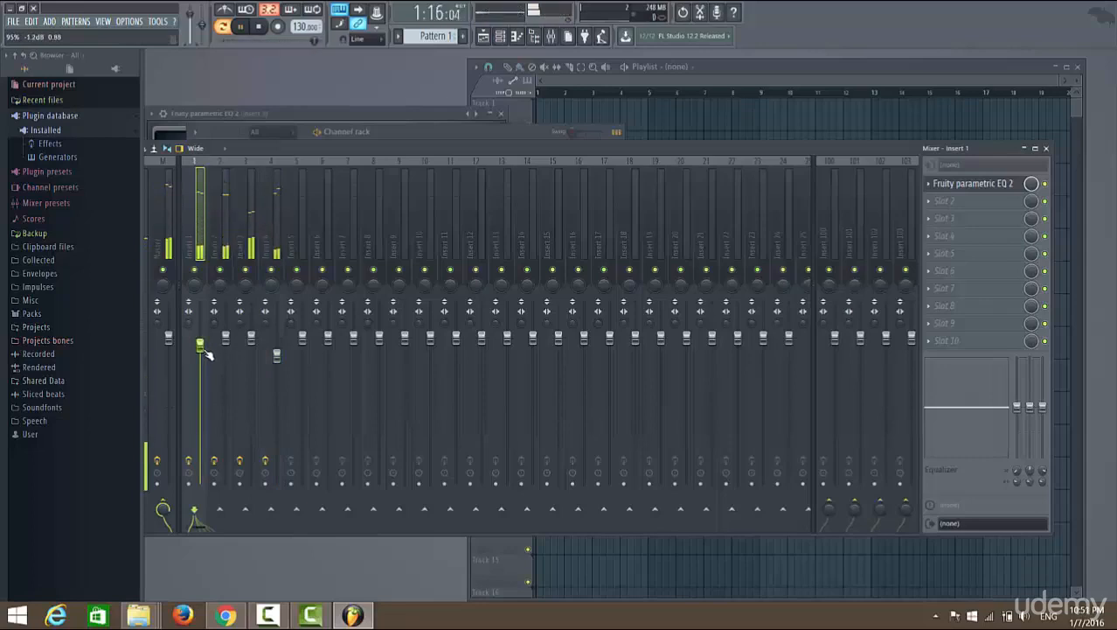
Re-enable Fruity Limiter on the Master track, and replay the pattern from the start to hear the new levels
left_click(157, 196)
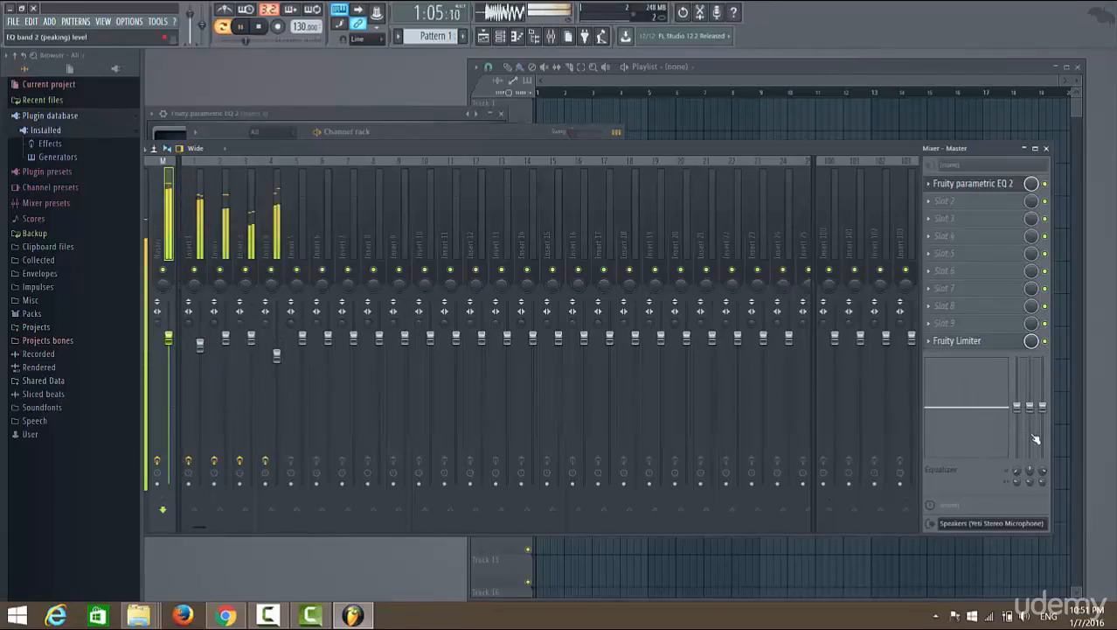
left_click(258, 26)
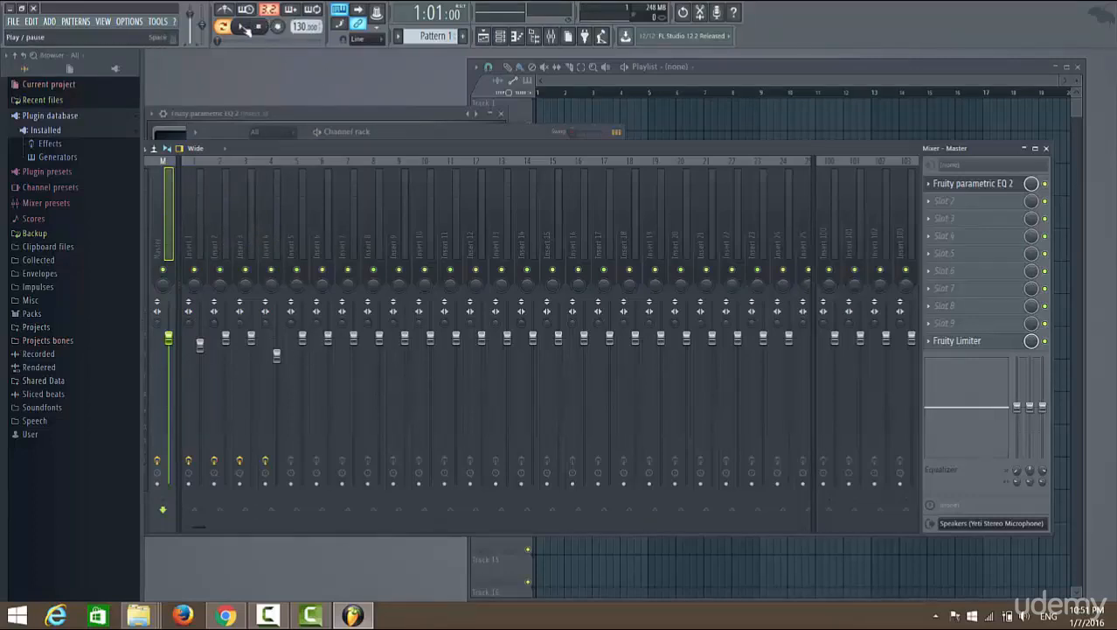
key("space")
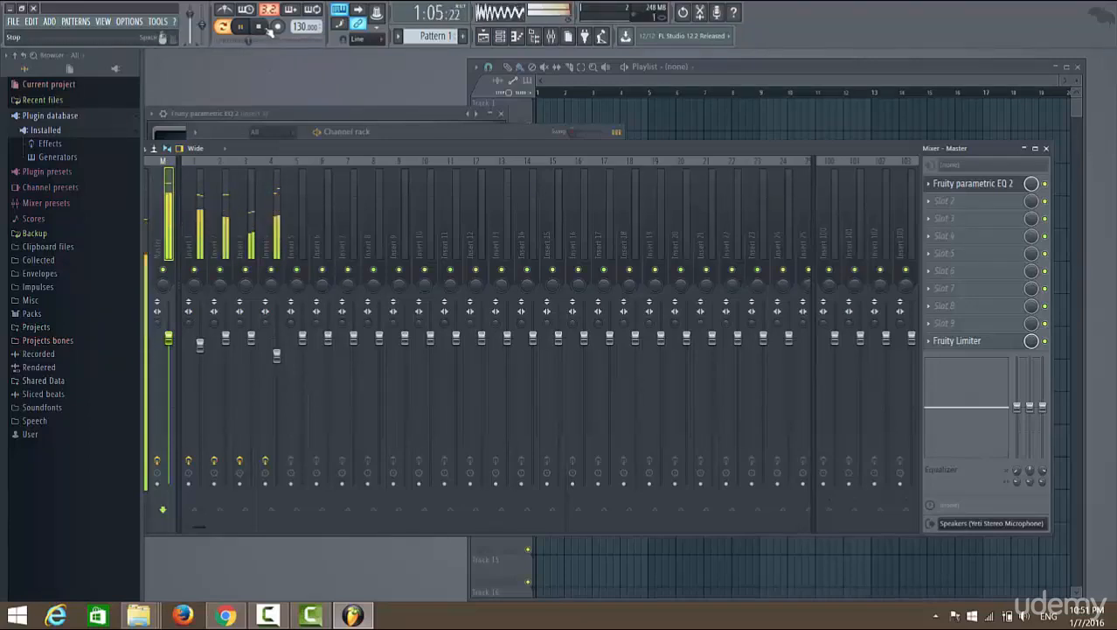
key("space")
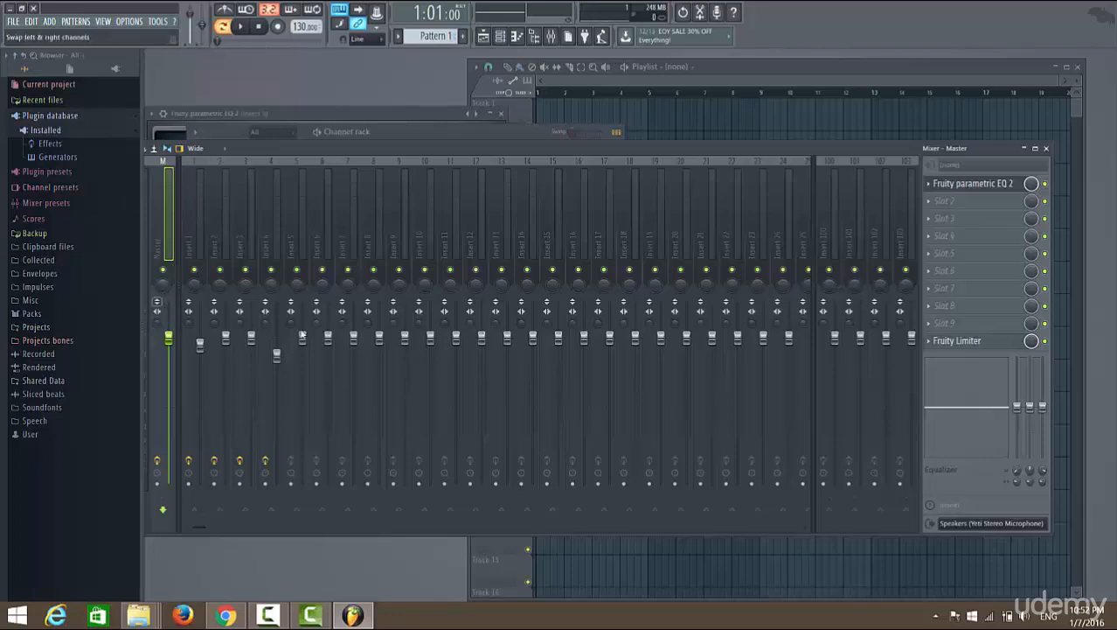
Play the pattern to compare the Master's Fruity Limiter switched off and on, and stop playback
left_click(1046, 341)
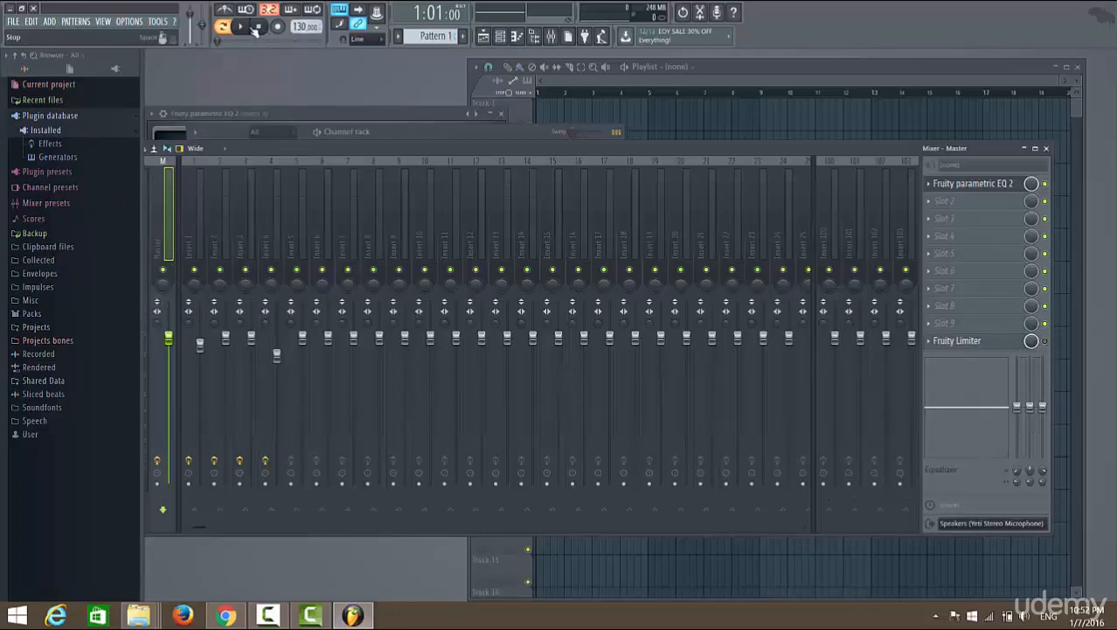
key("space")
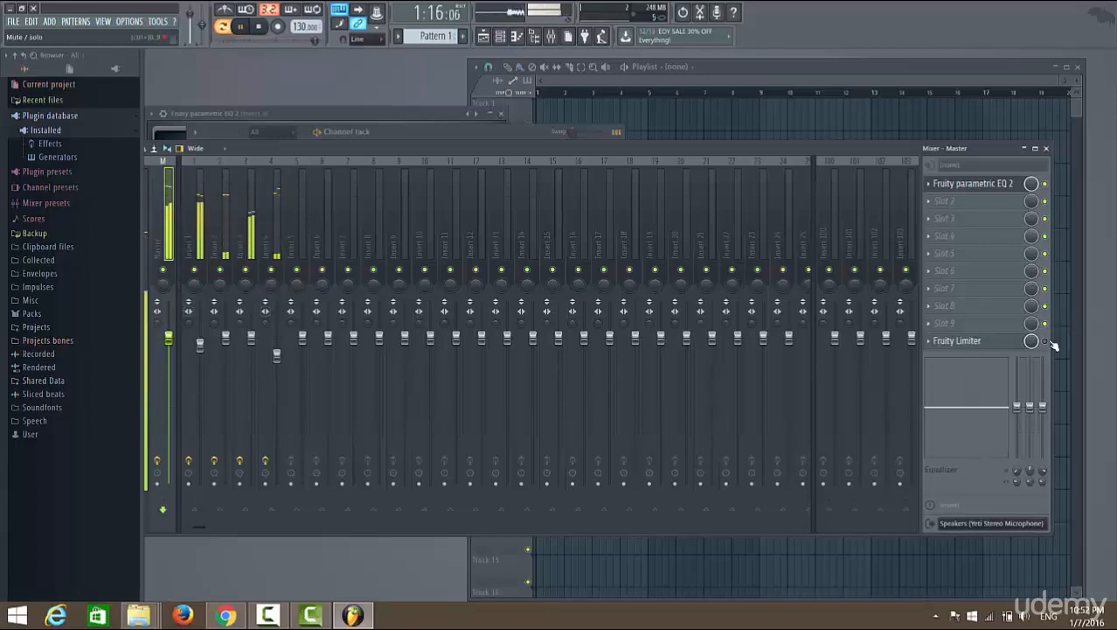
left_click(260, 28)
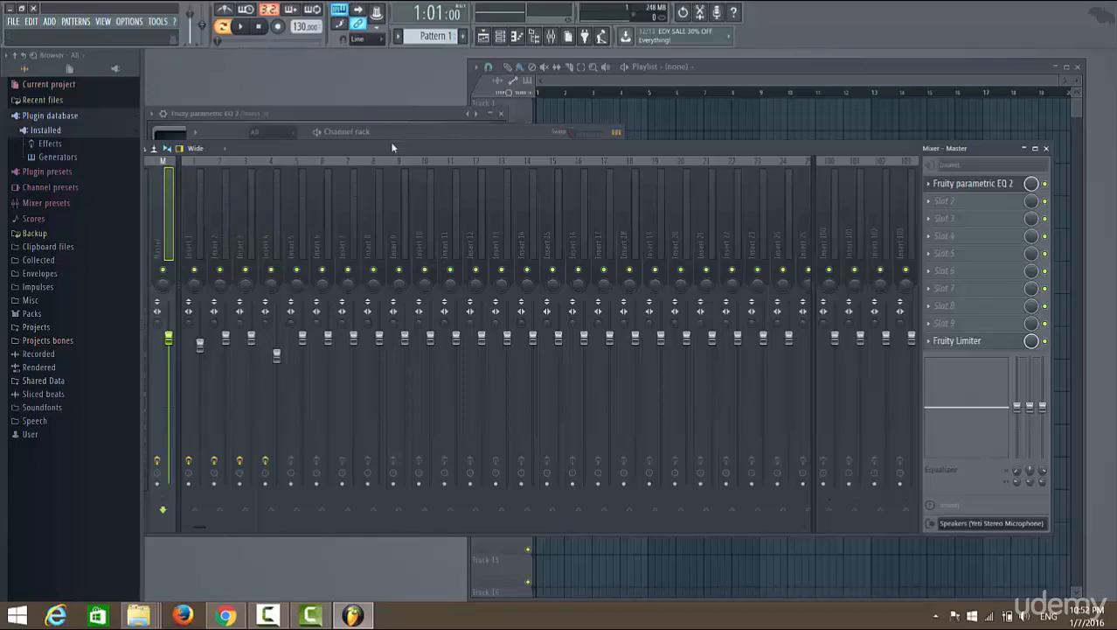
Open the Master's parametric EQ and play the pattern to compare the sound with the EQ off and on, and stop
left_click(992, 188)
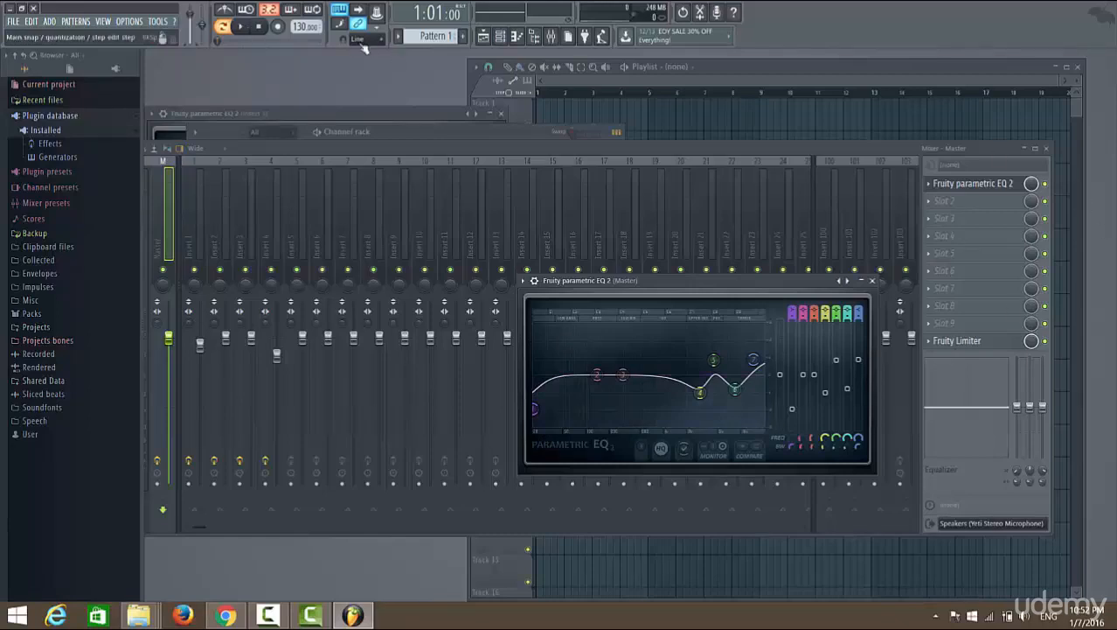
left_click(247, 27)
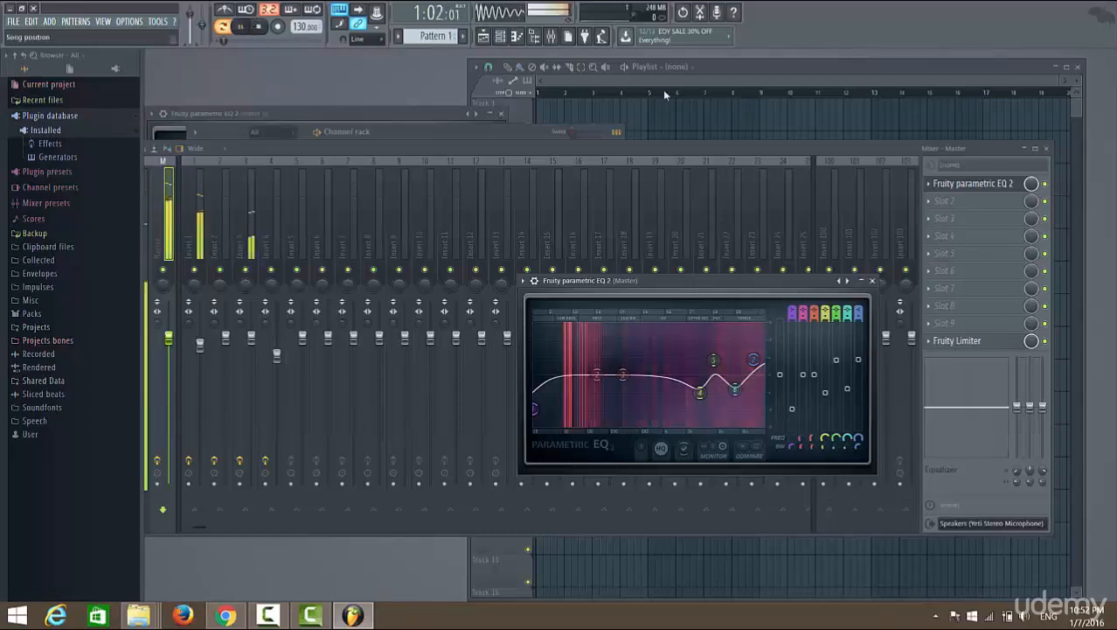
left_click(1045, 184)
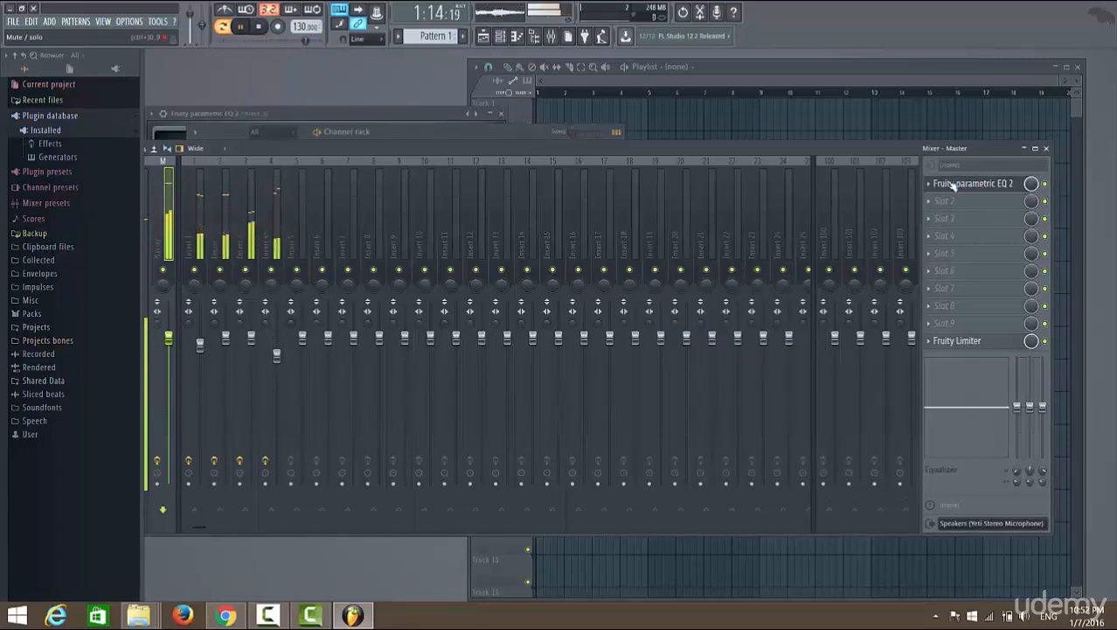
left_click(242, 26)
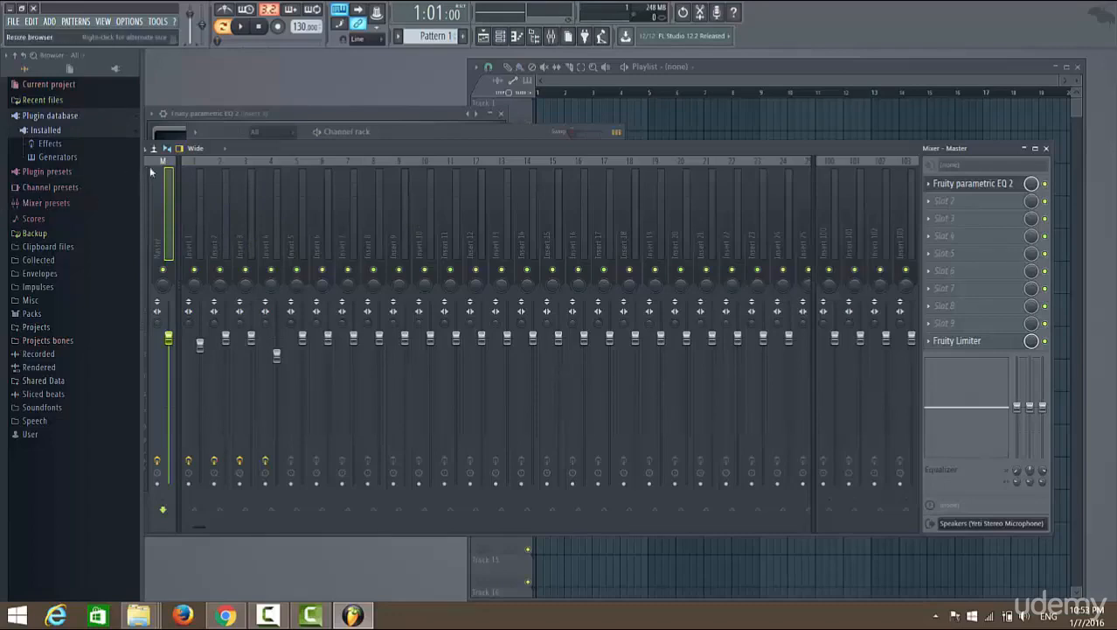
Reopen the Master's parametric EQ to examine its high-frequency bands around band 4, and close the EQ window
left_click(975, 186)
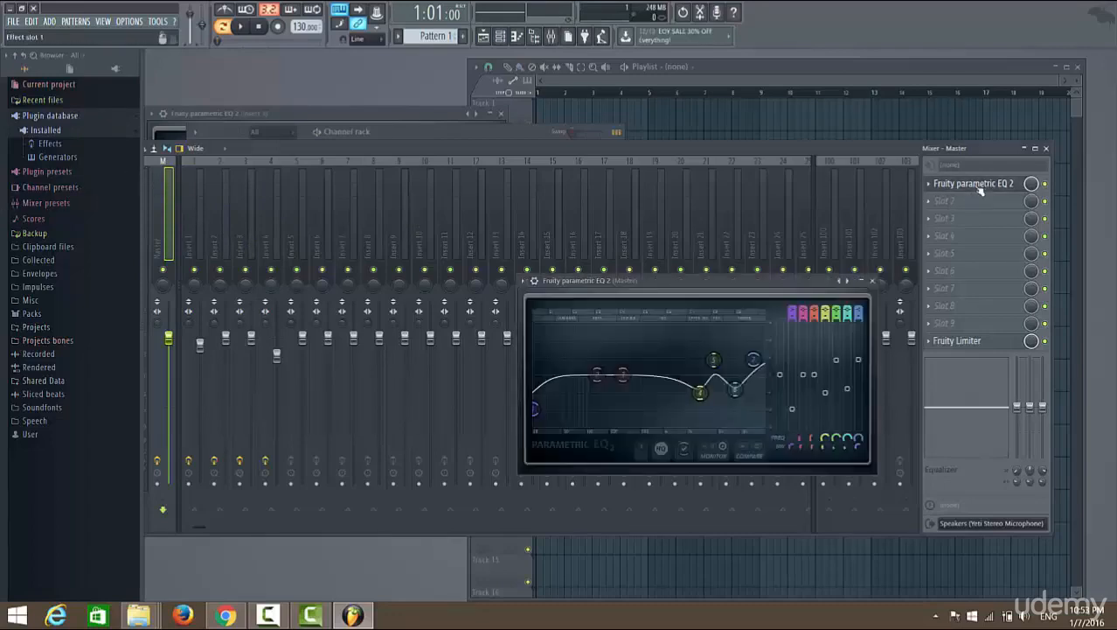
left_click_drag(712, 376, 736, 389)
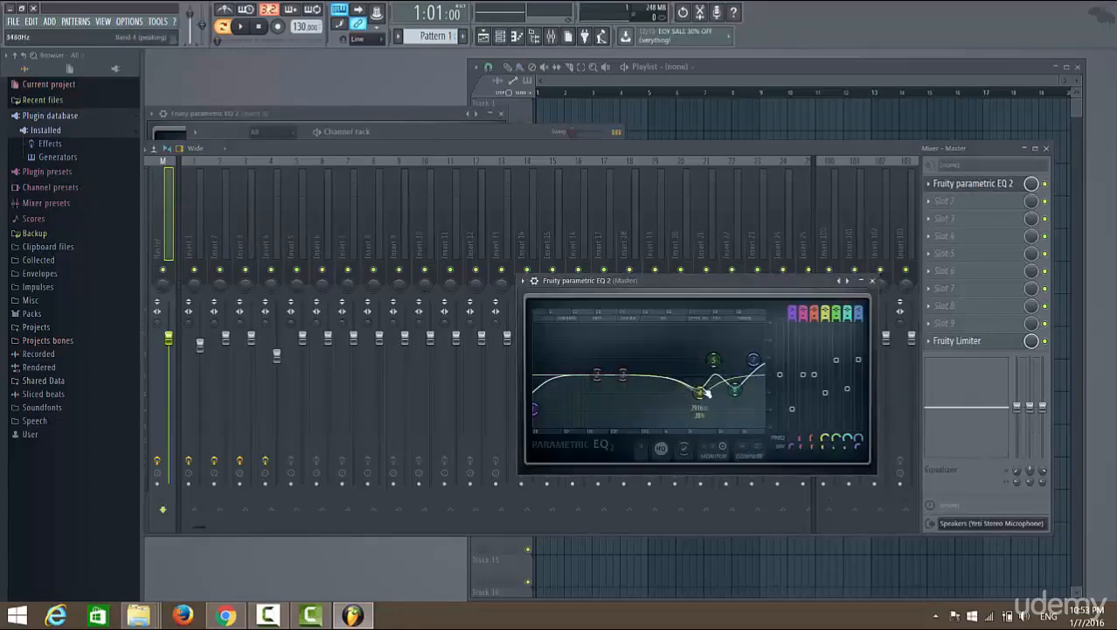
left_click(803, 152)
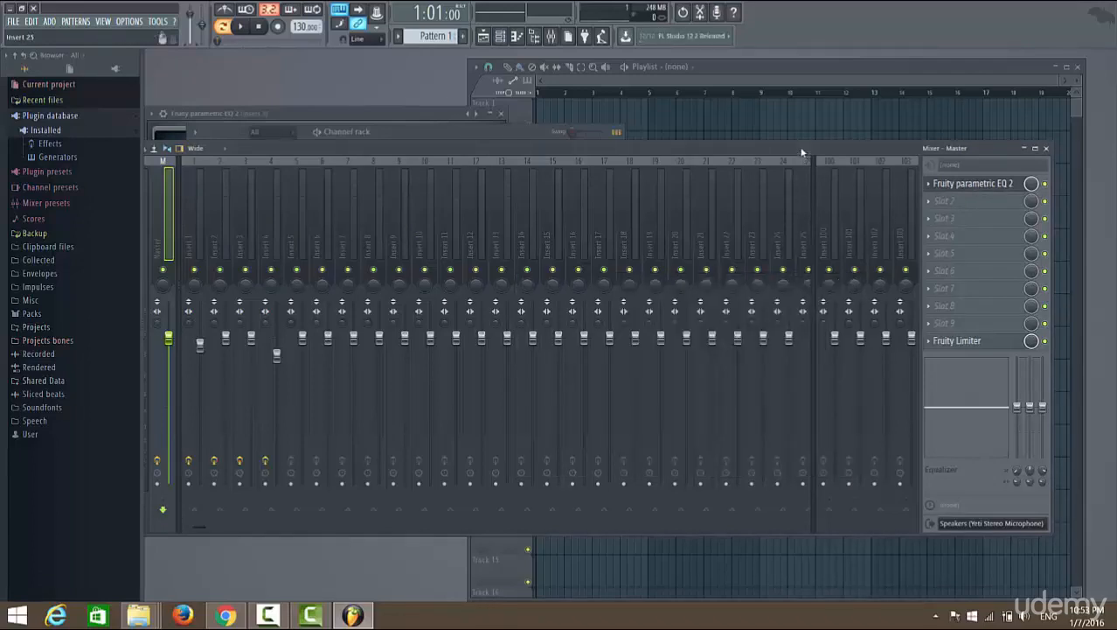